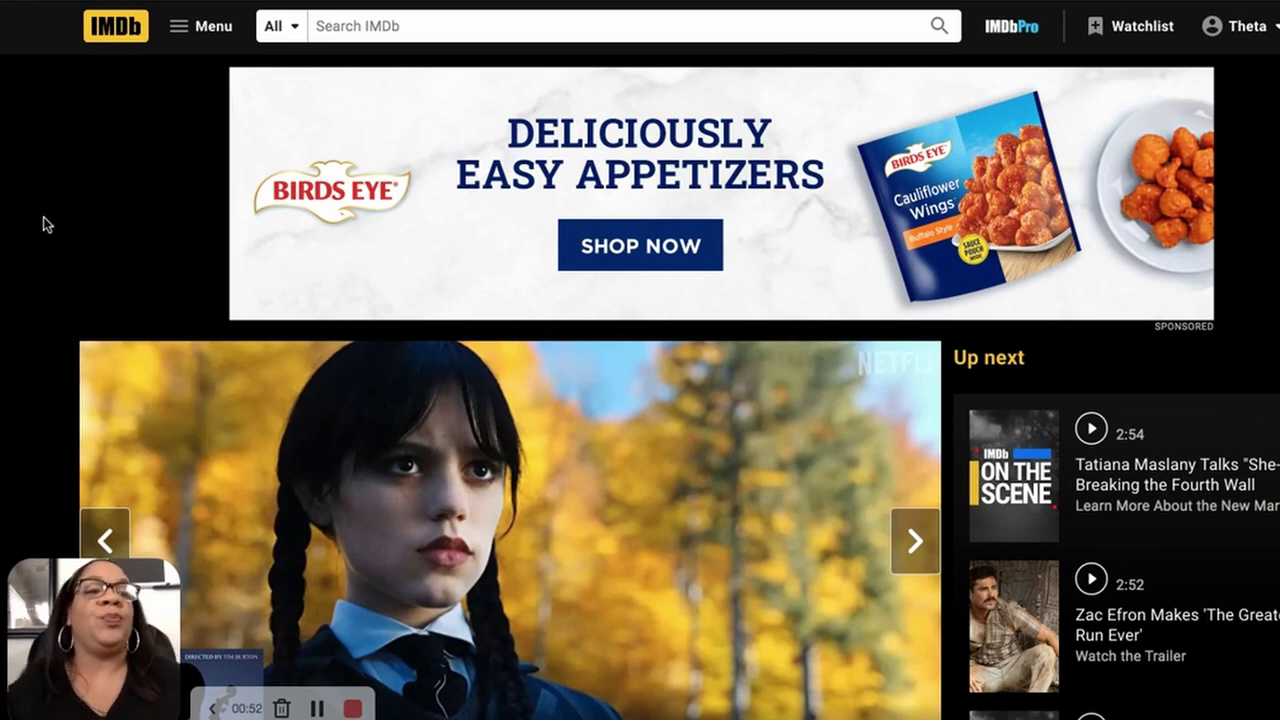
# Go to the Contributor Zone through the site menu's Community section.
pyautogui.click(200, 28)
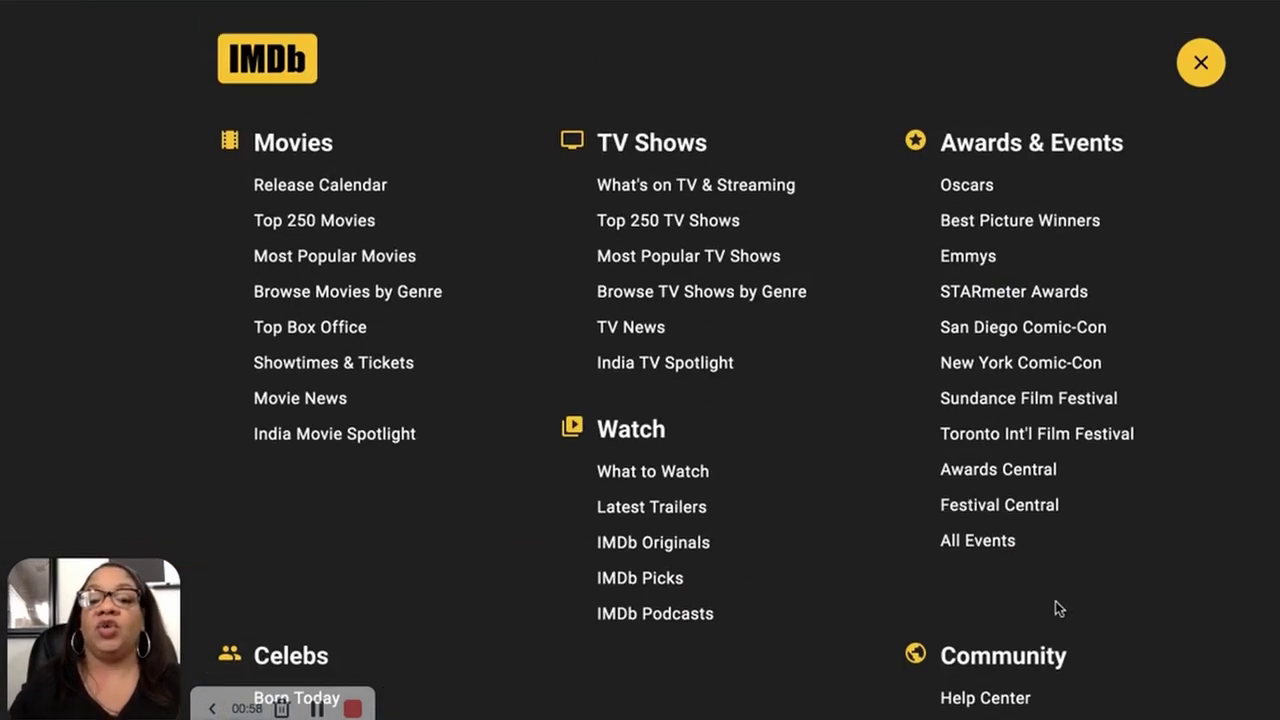
pyautogui.scroll(-1, 721, 360)
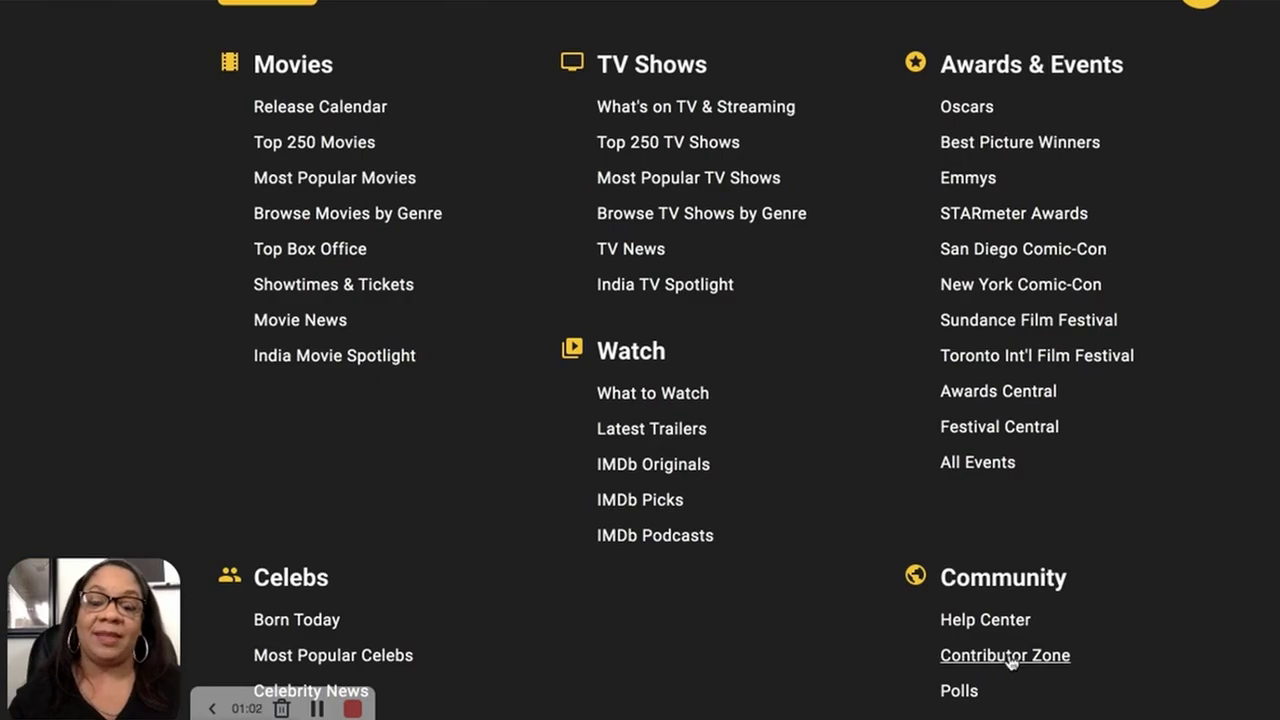
pyautogui.click(1006, 656)
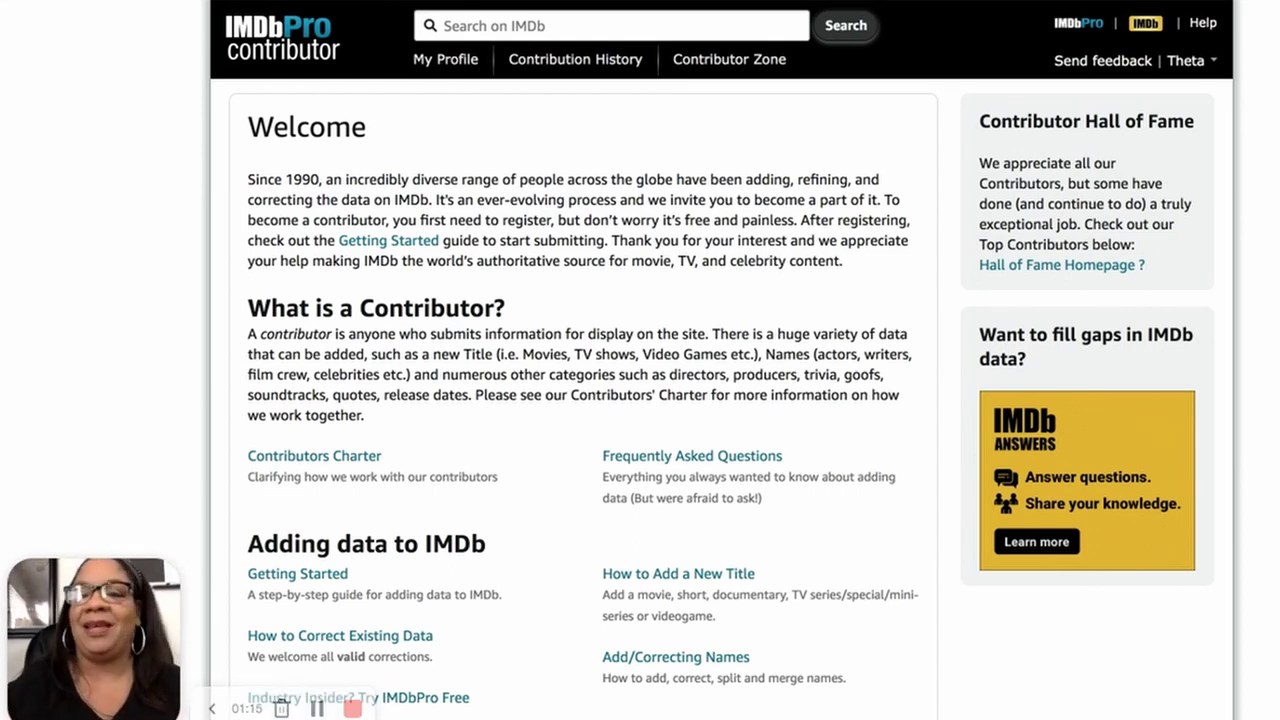
# Follow the How to Add a New Title link under Adding data to IMDb.
pyautogui.scroll(-5, 722, 360)
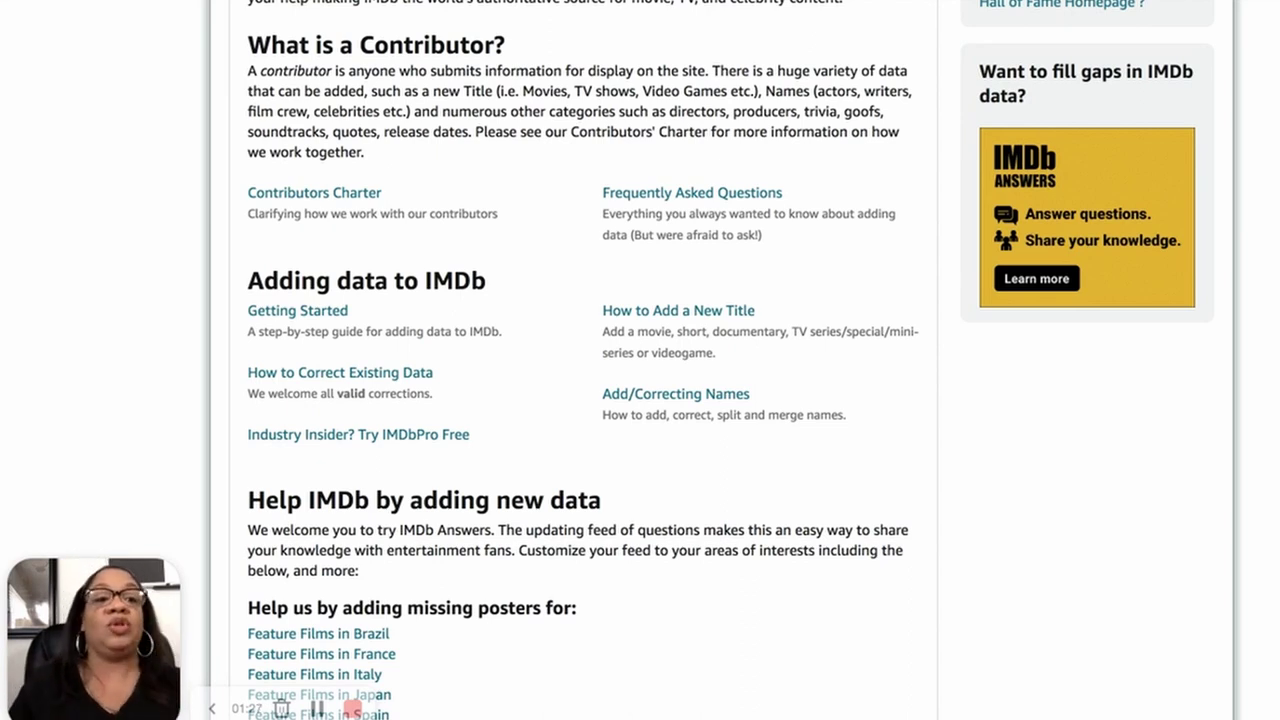
pyautogui.click(672, 313)
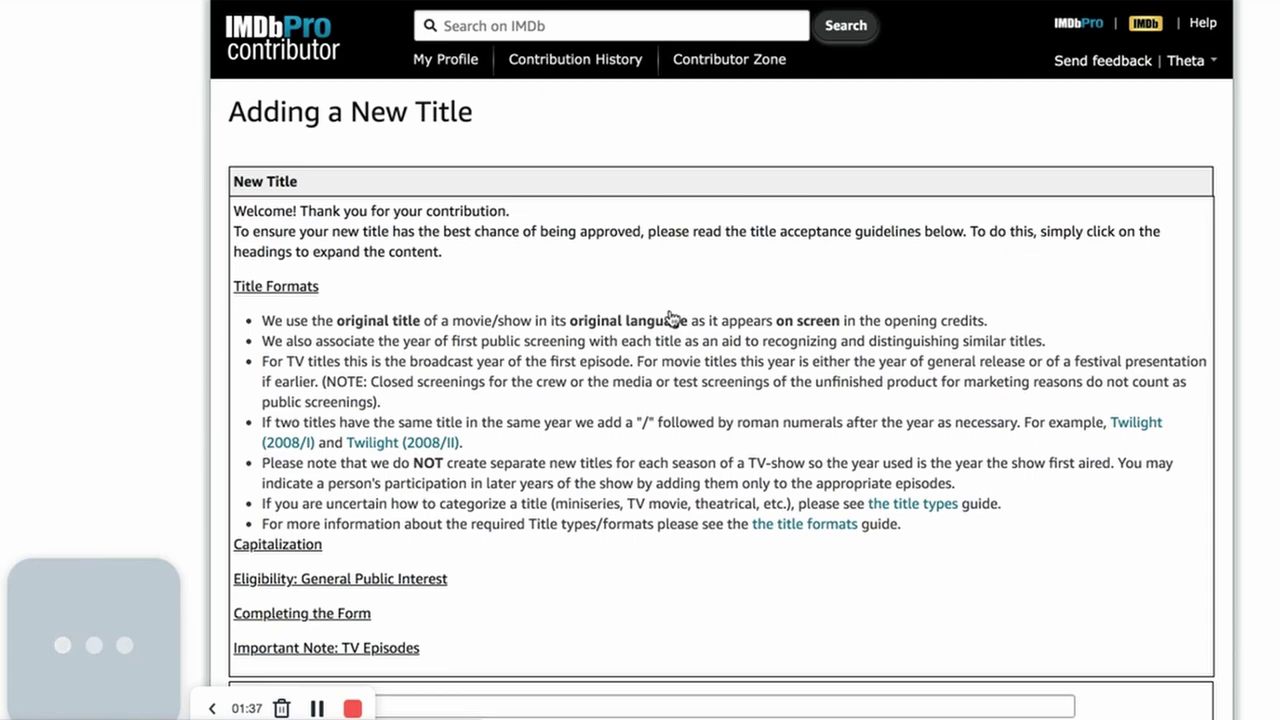
# Look over the new-title form, then go back to the contributor welcome page's top.
pyautogui.scroll(-5, 672, 318)
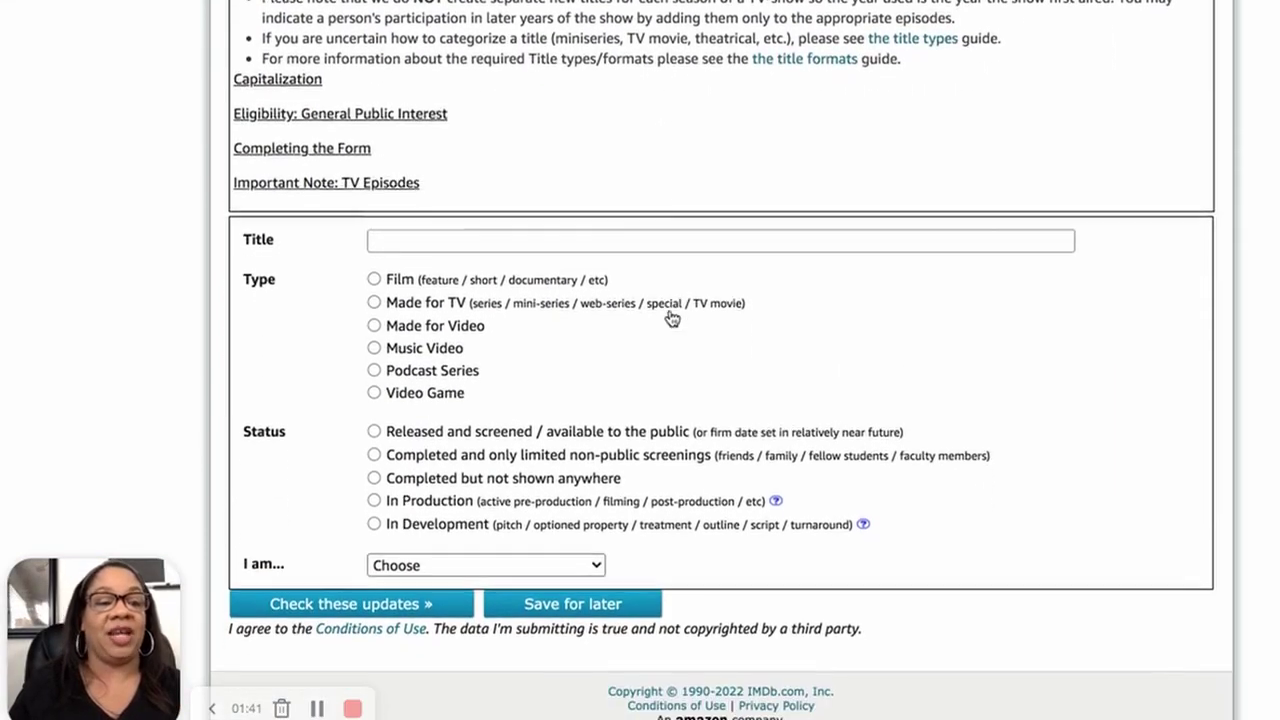
pyautogui.scroll(4, 670, 317)
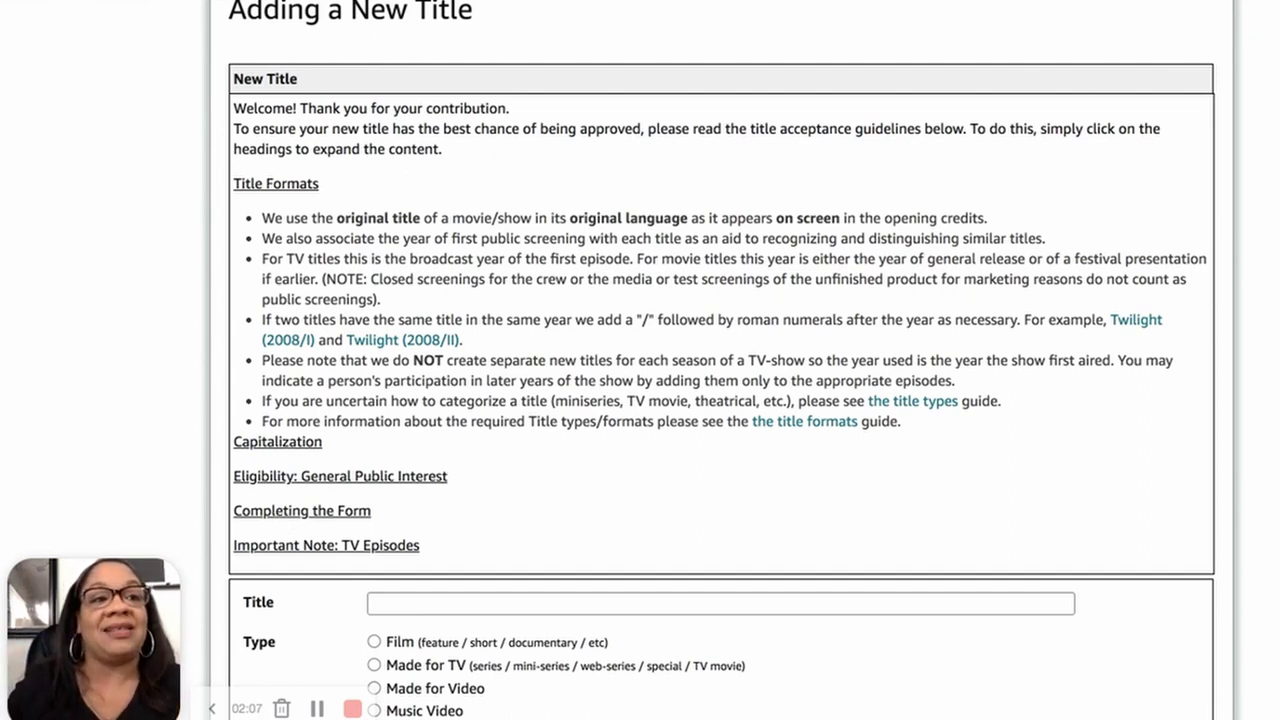
pyautogui.hotkey('alt', 'Left')
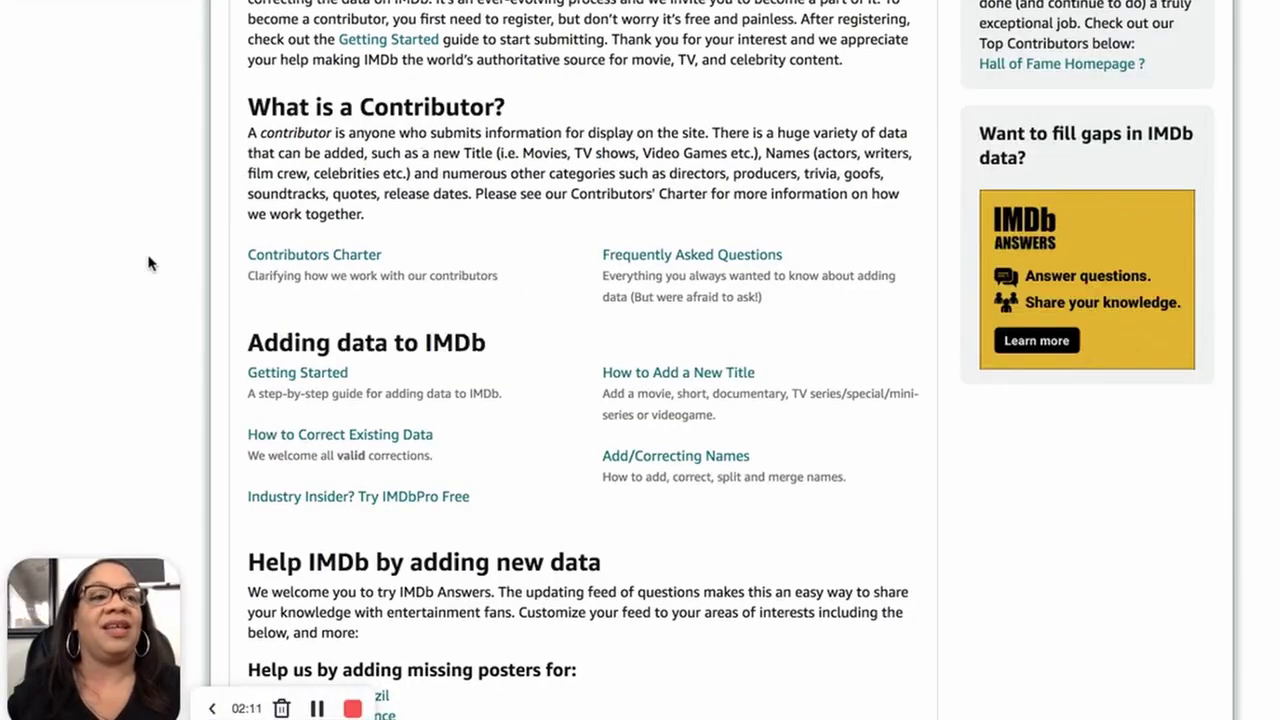
pyautogui.scroll(3, 148, 263)
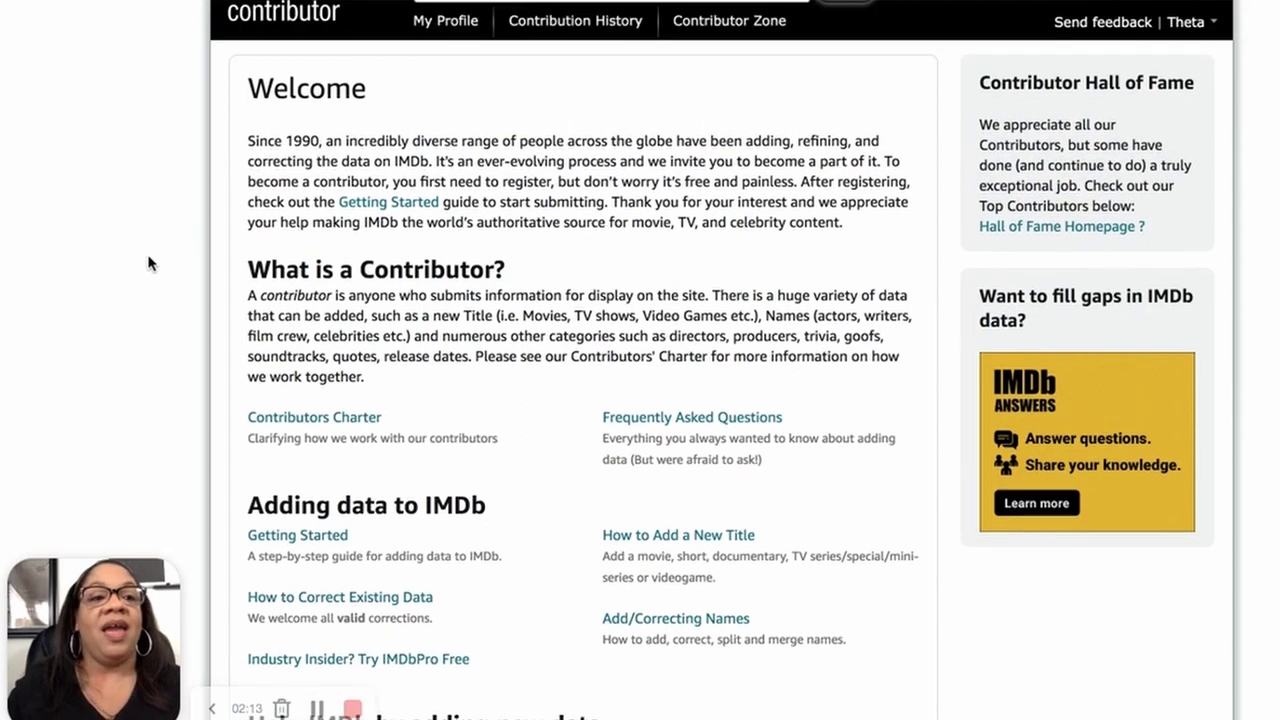
pyautogui.scroll(1, 148, 263)
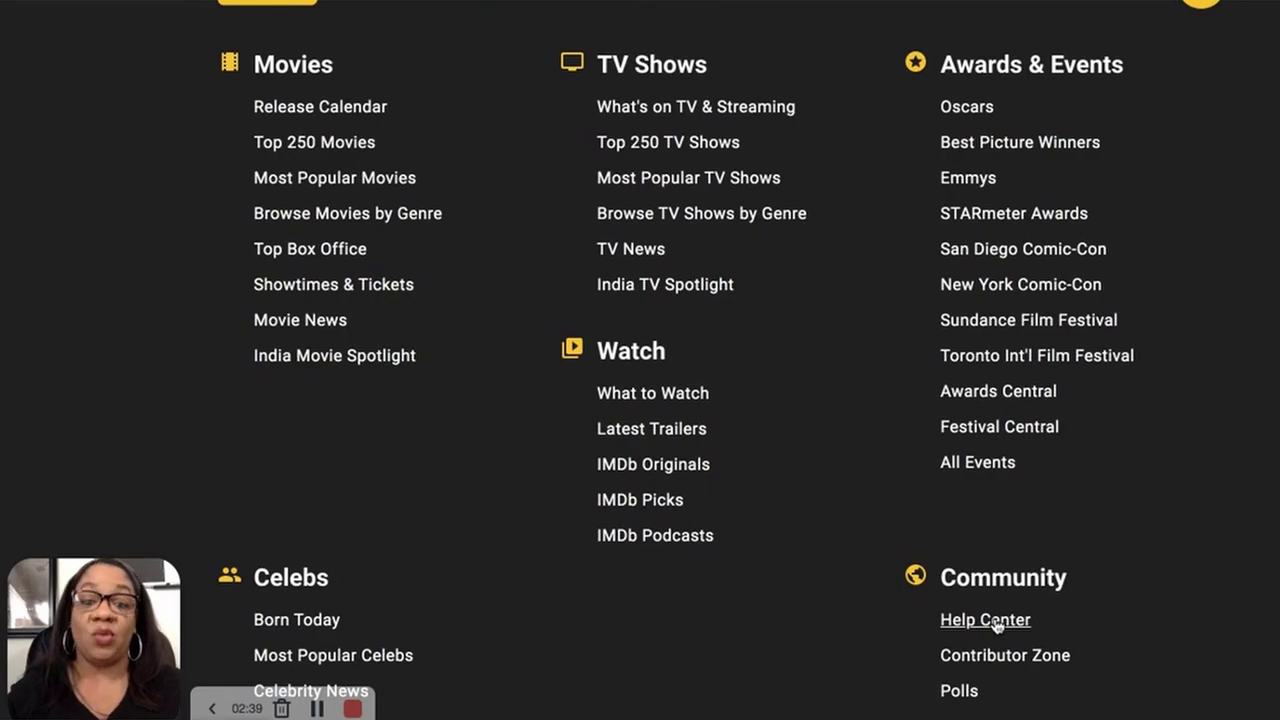
# Open the 'Adding a new title' article via Help Center's For contributors topics, under Titles.
pyautogui.click(996, 624)
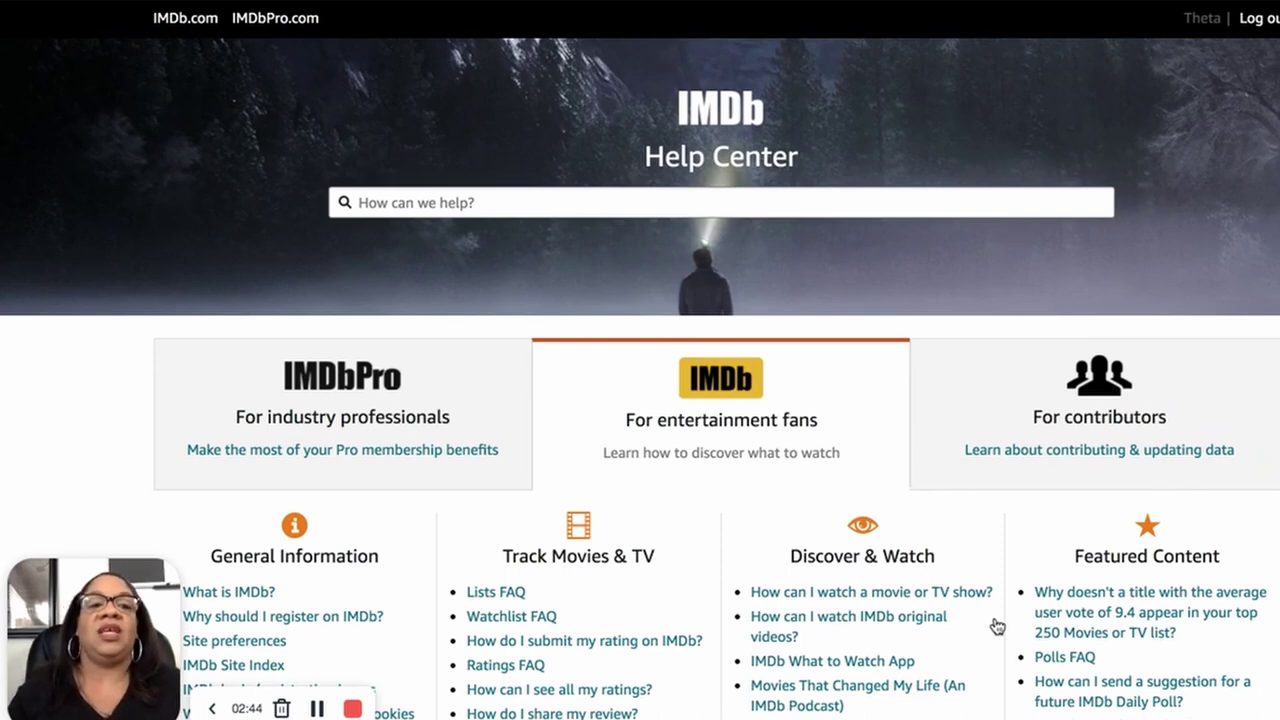
pyautogui.click(1104, 420)
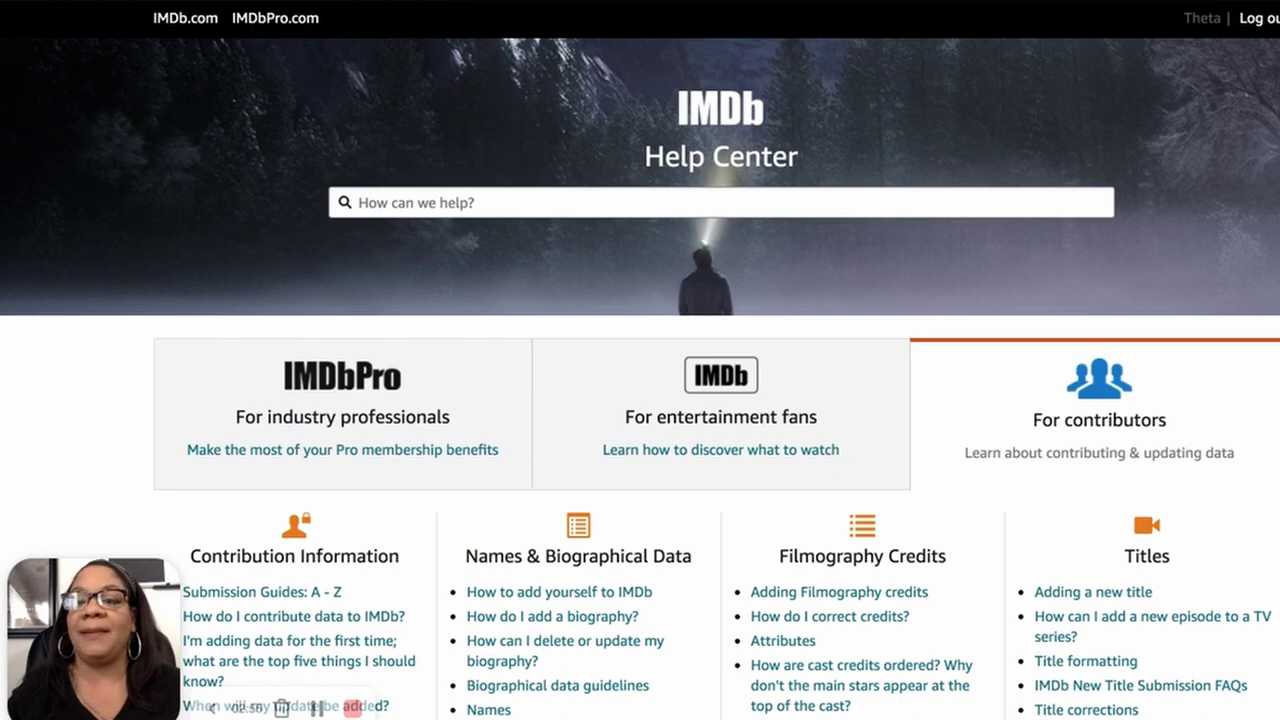
pyautogui.scroll(-5, 640, 360)
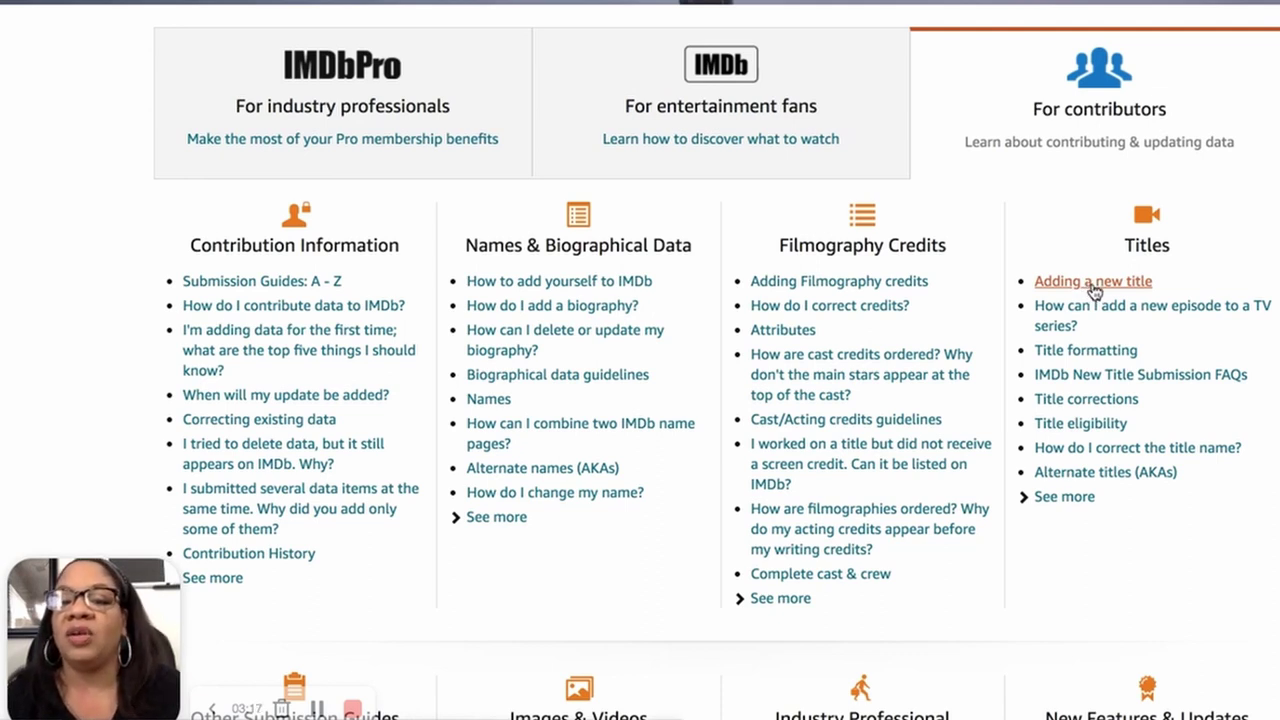
pyautogui.click(1094, 290)
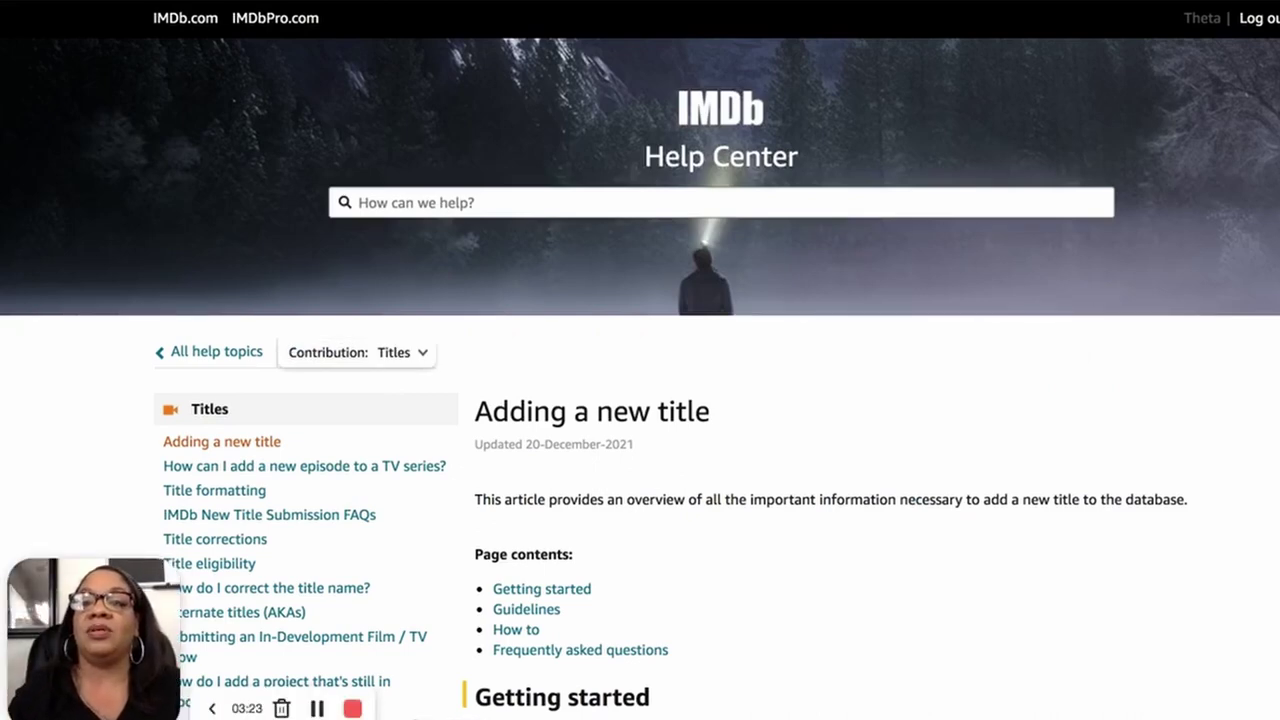
# Read through Getting started and Guidelines, then view the Ineligible title types tab.
pyautogui.scroll(-5, 640, 360)
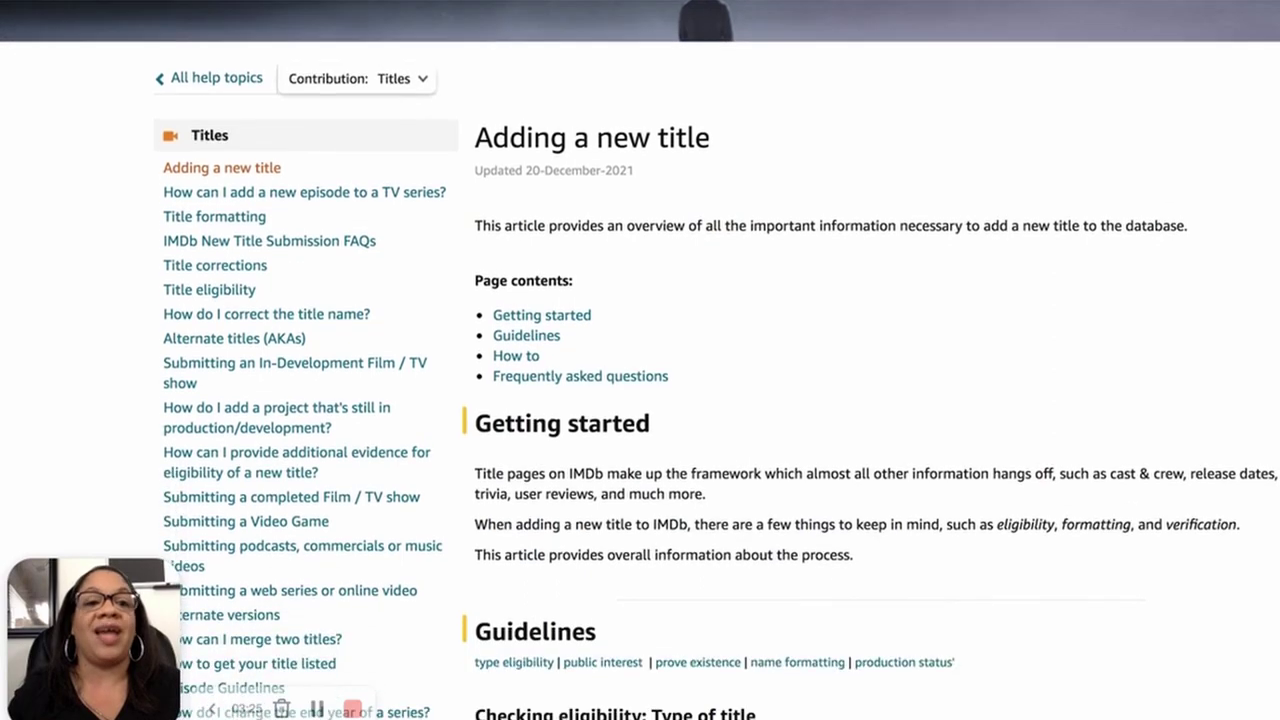
pyautogui.scroll(-5, 640, 360)
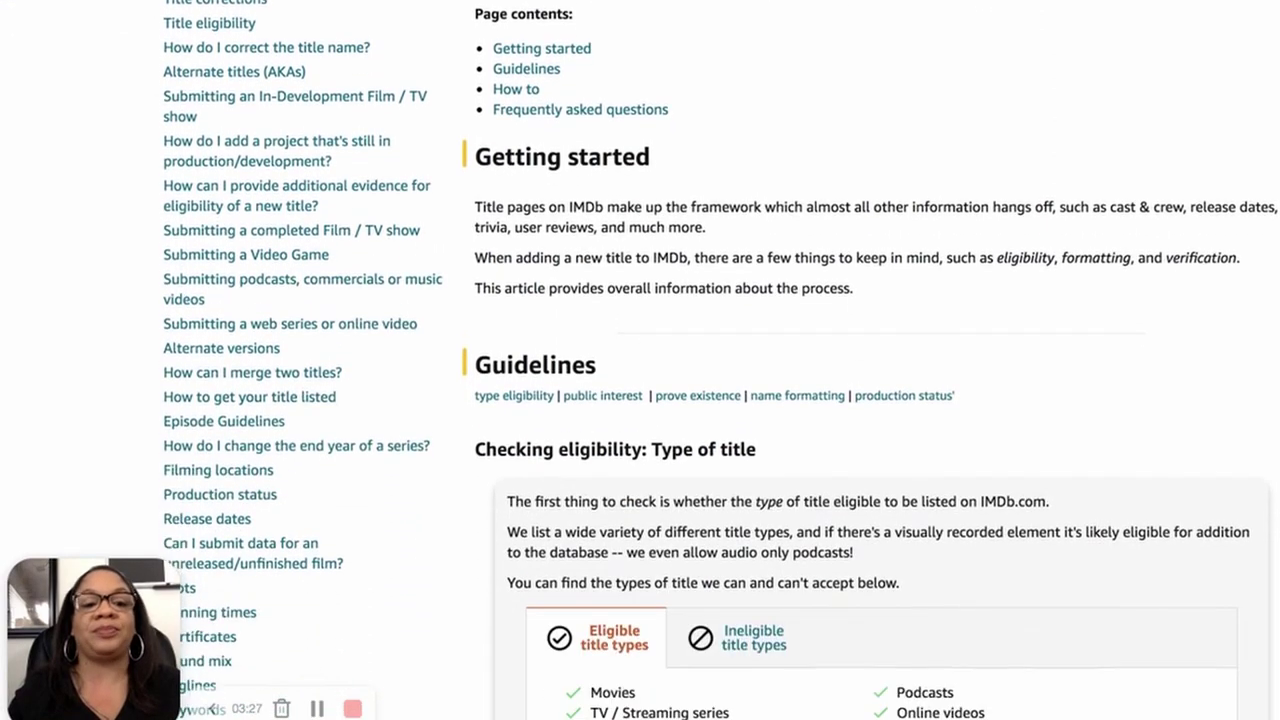
pyautogui.scroll(-1, 640, 360)
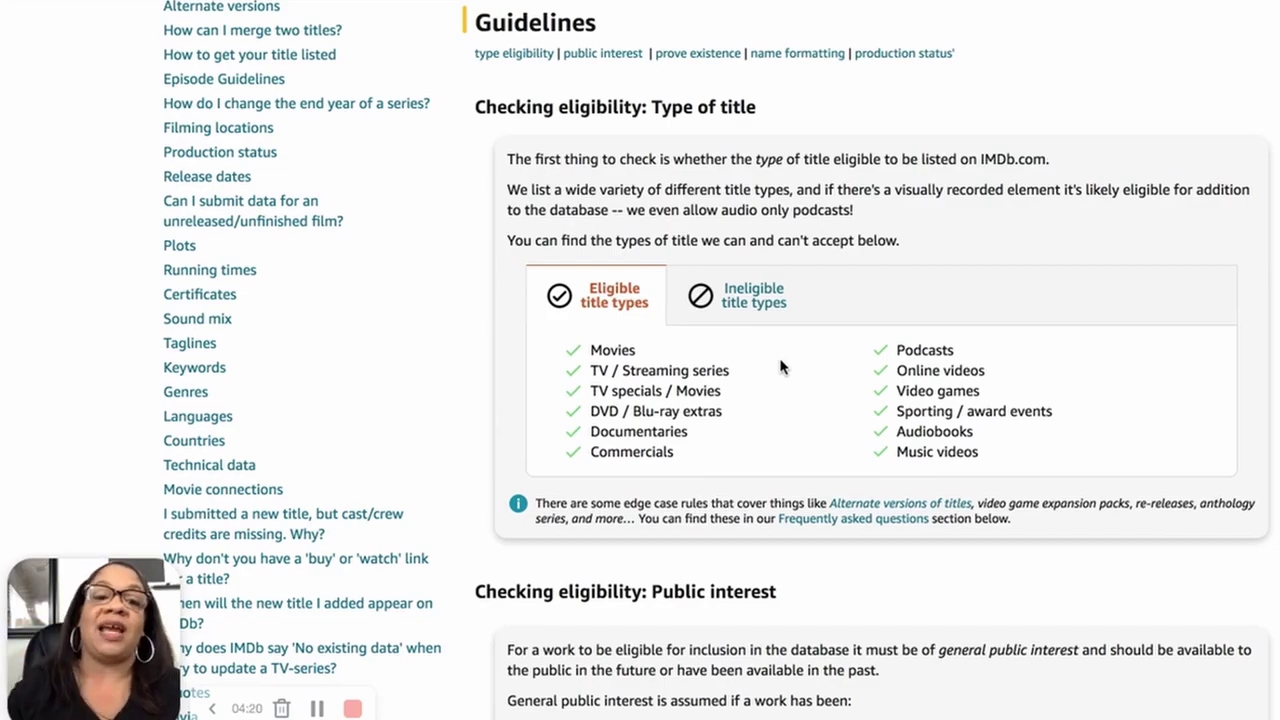
pyautogui.click(755, 296)
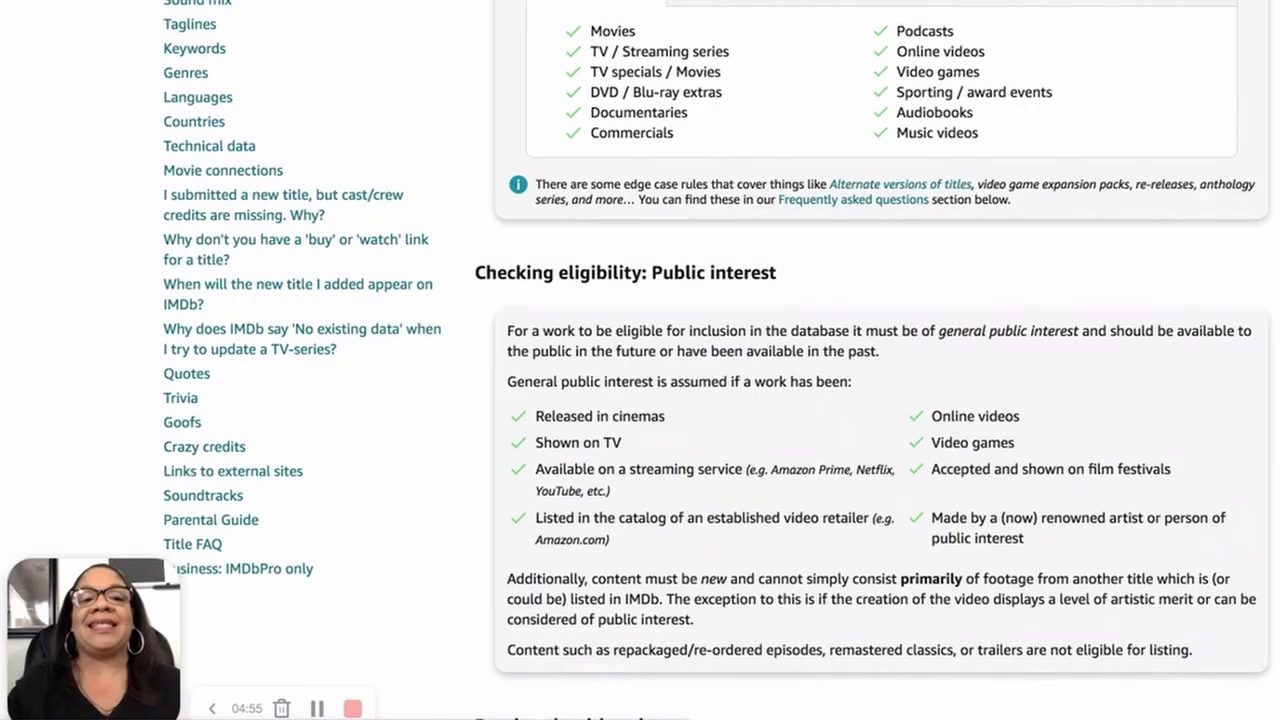
# Scroll down to the Proving the title exists and Title name formatting sections.
pyautogui.scroll(-2, 717, 360)
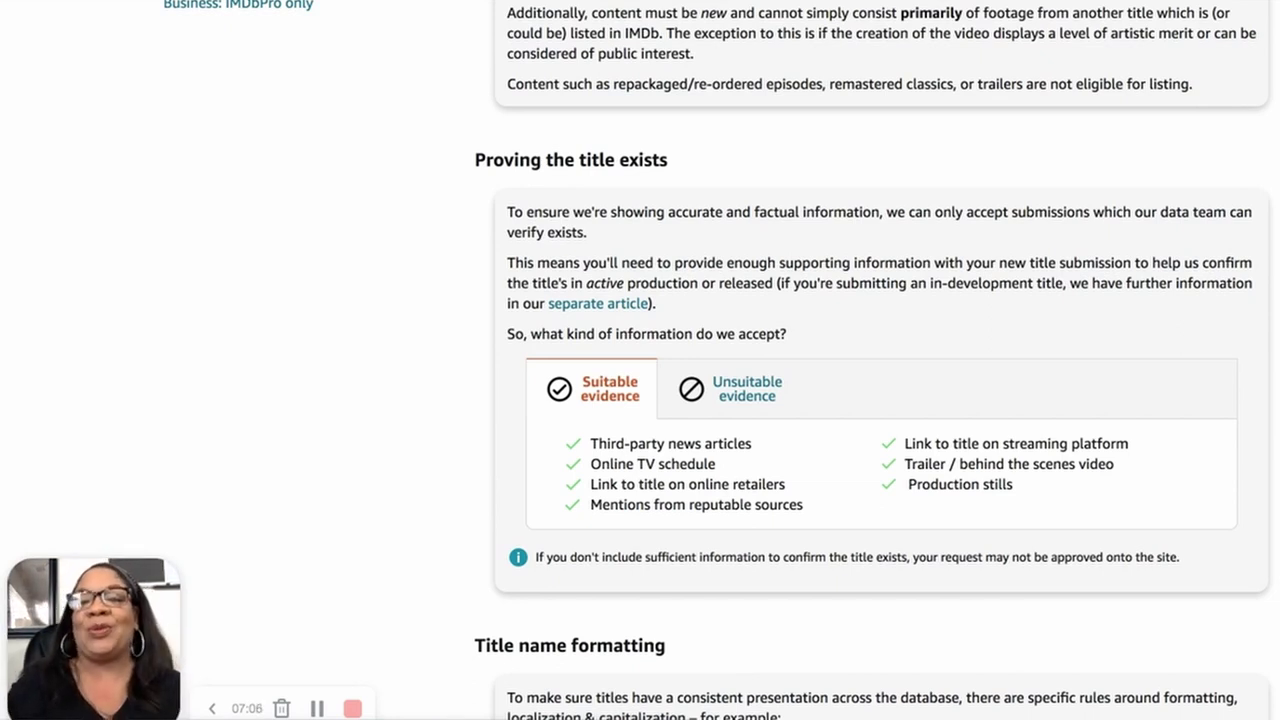
pyautogui.scroll(-2, 718, 360)
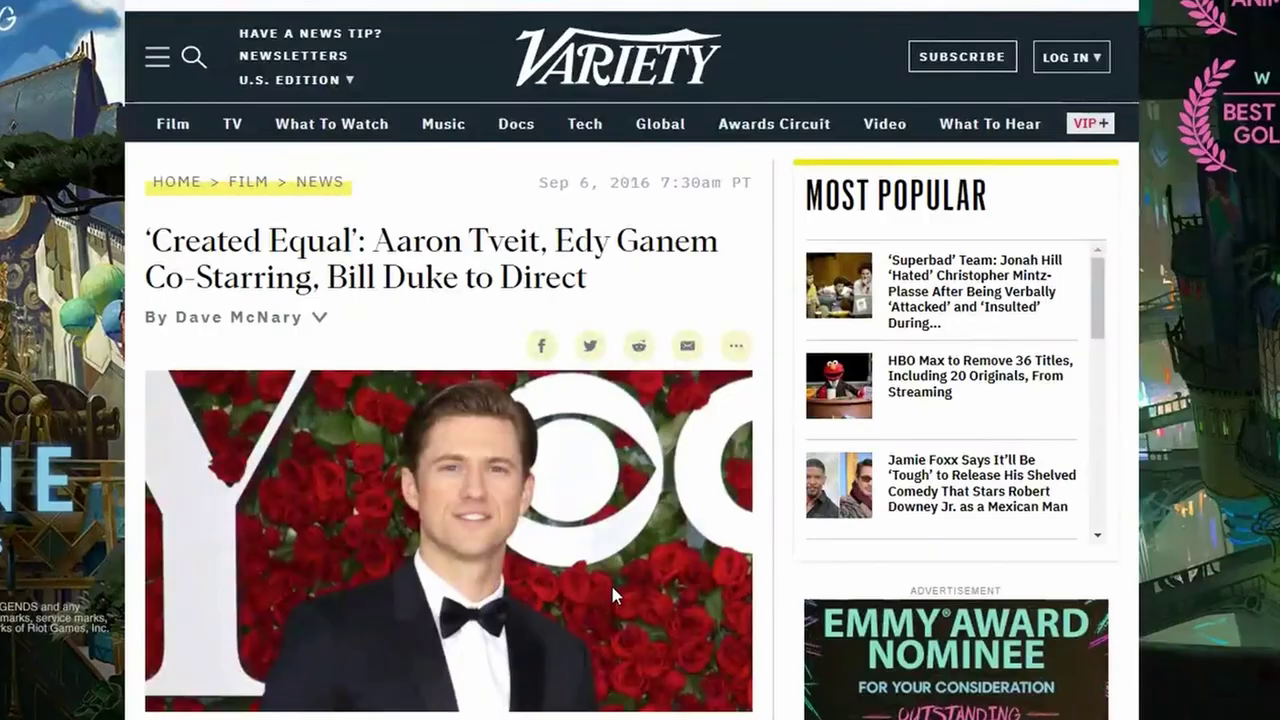
# Scroll through the Variety news story about the legal drama Created Equal.
pyautogui.scroll(-10, 610, 582)
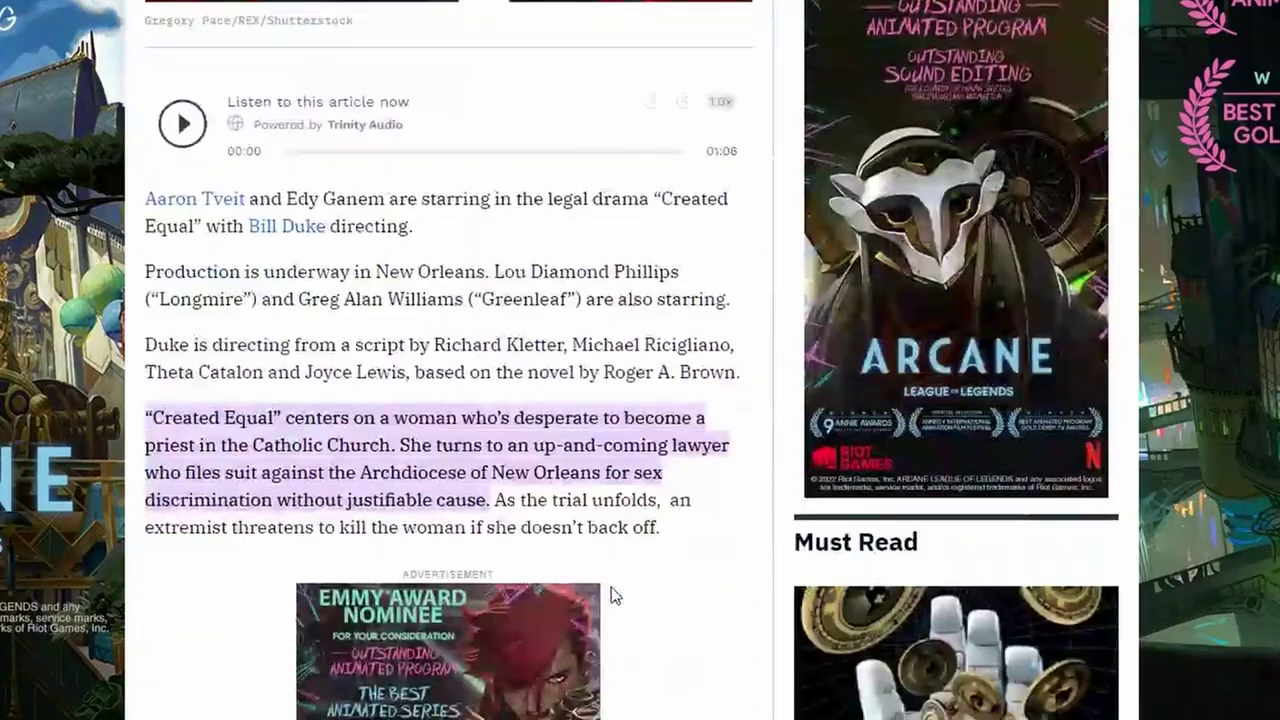
pyautogui.scroll(-3, 611, 588)
pyautogui.scroll(-2, 611, 588)
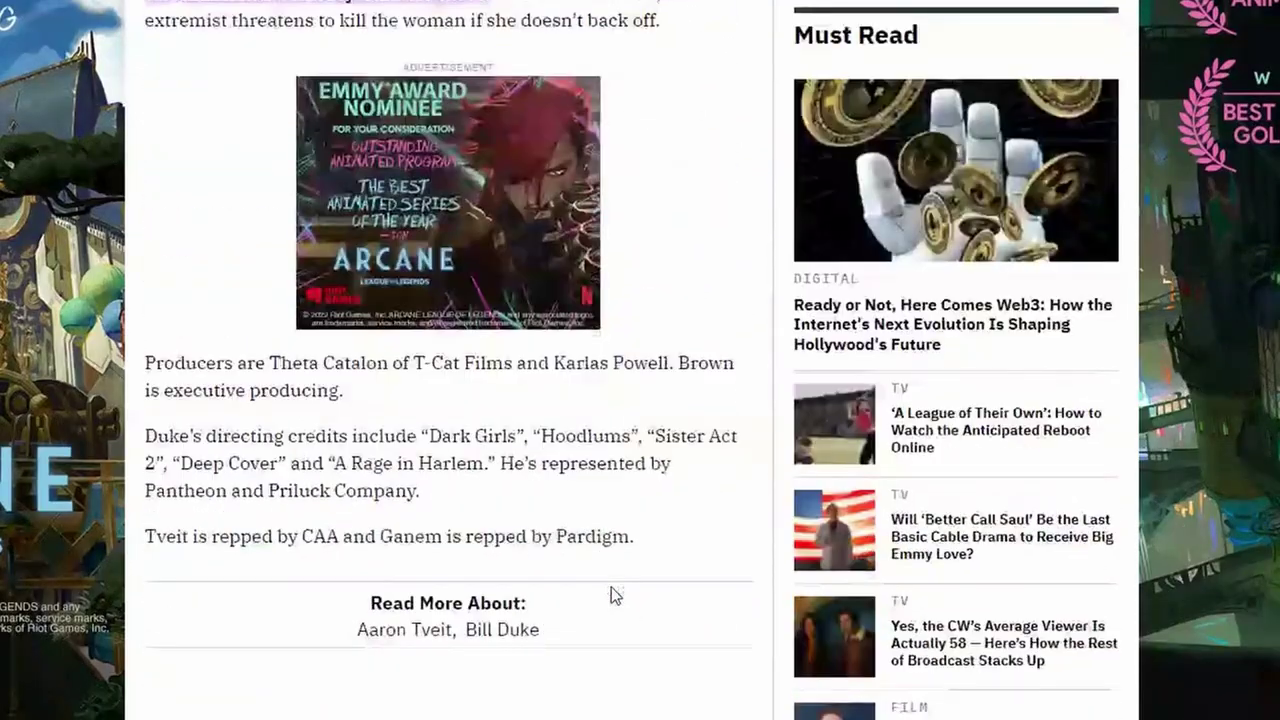
pyautogui.scroll(14, 611, 594)
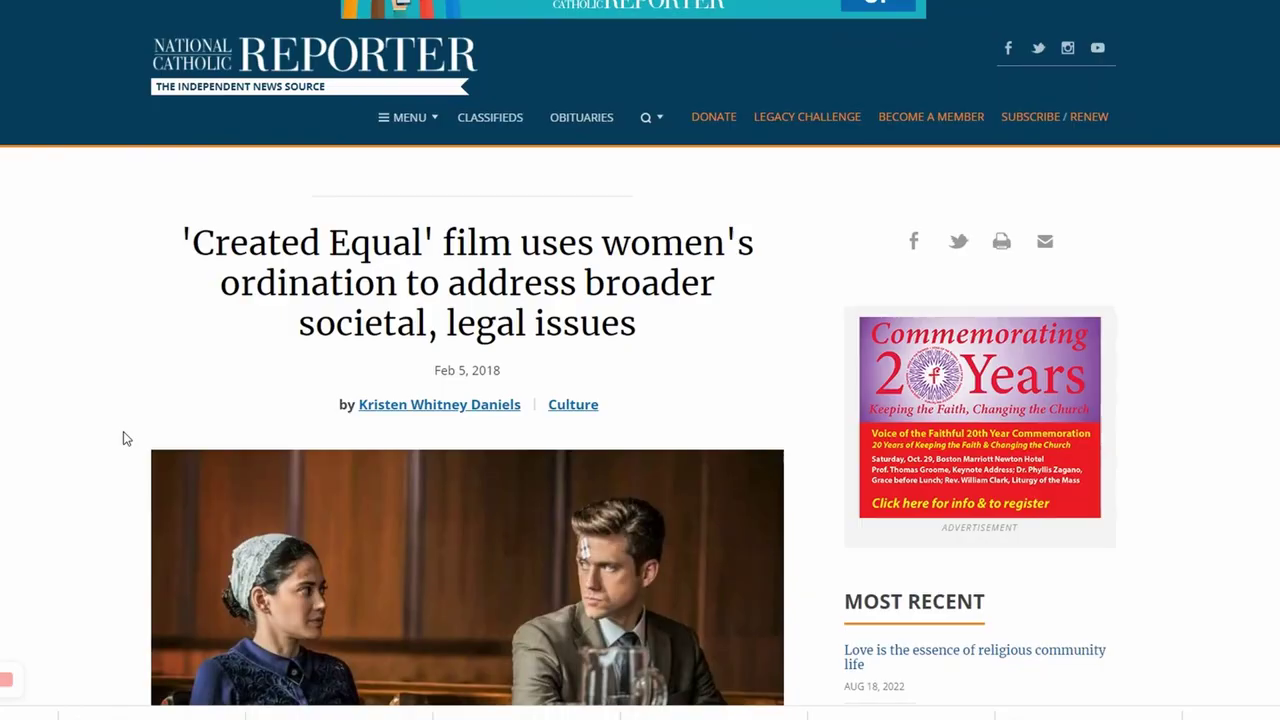
# Play the Created Equal trailer, then switch the help article to the Unsuitable evidence tab.
pyautogui.scroll(-5, 123, 437)
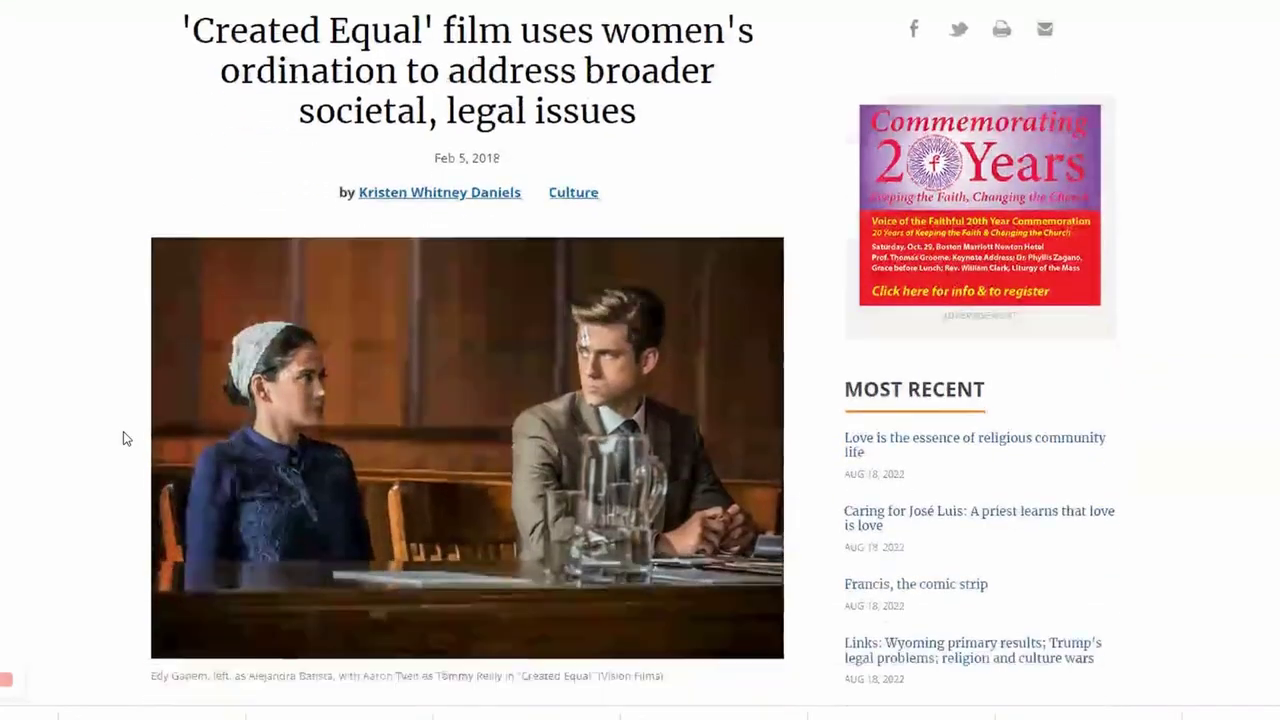
pyautogui.scroll(-6, 124, 438)
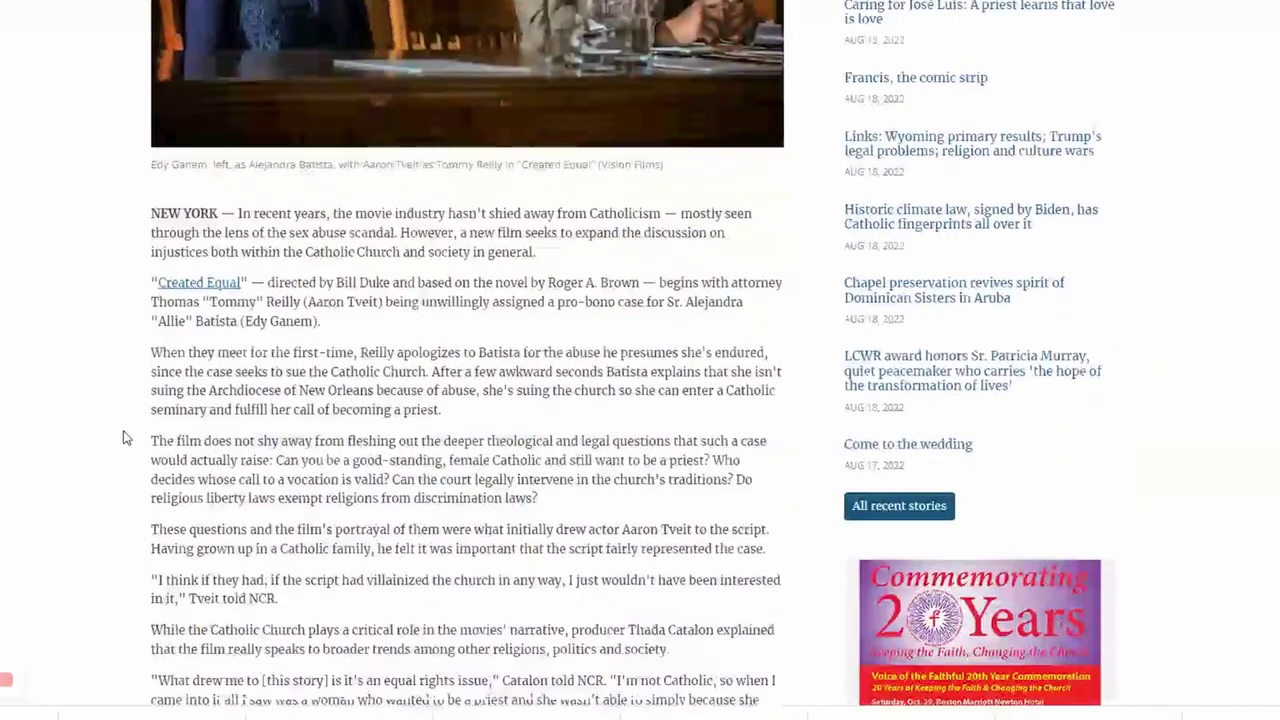
pyautogui.scroll(-6, 124, 438)
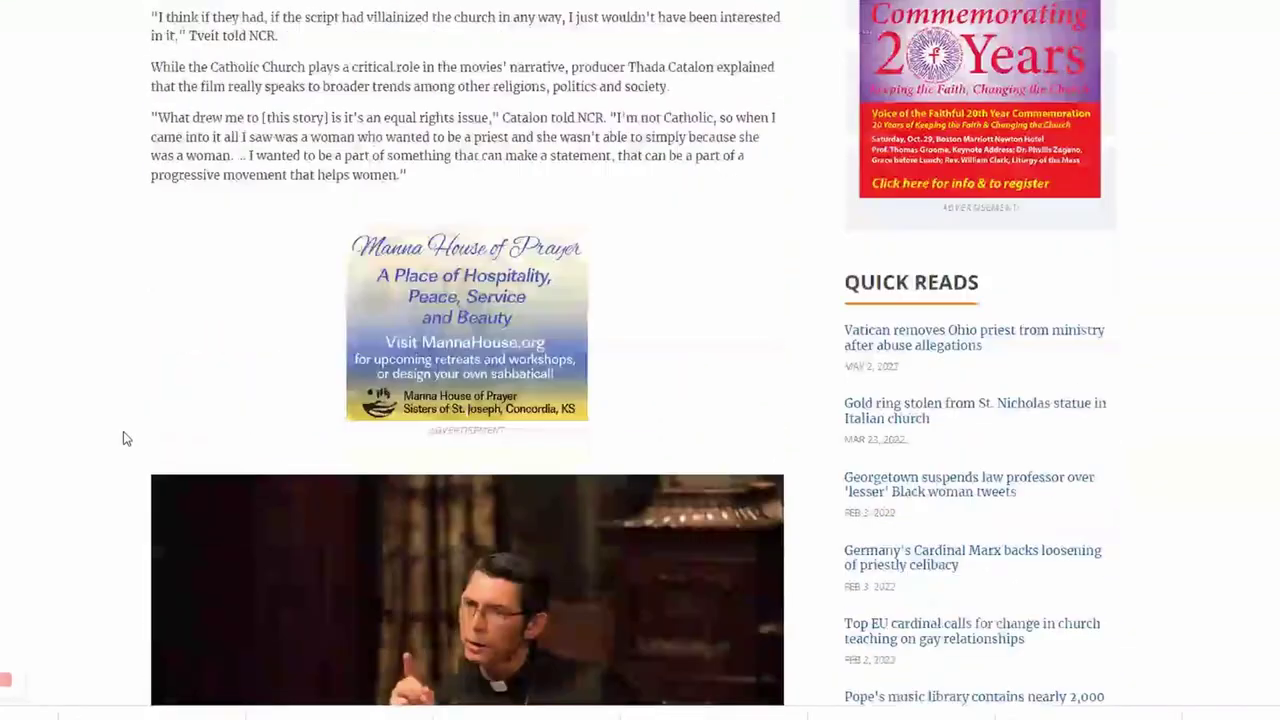
pyautogui.scroll(15, 124, 438)
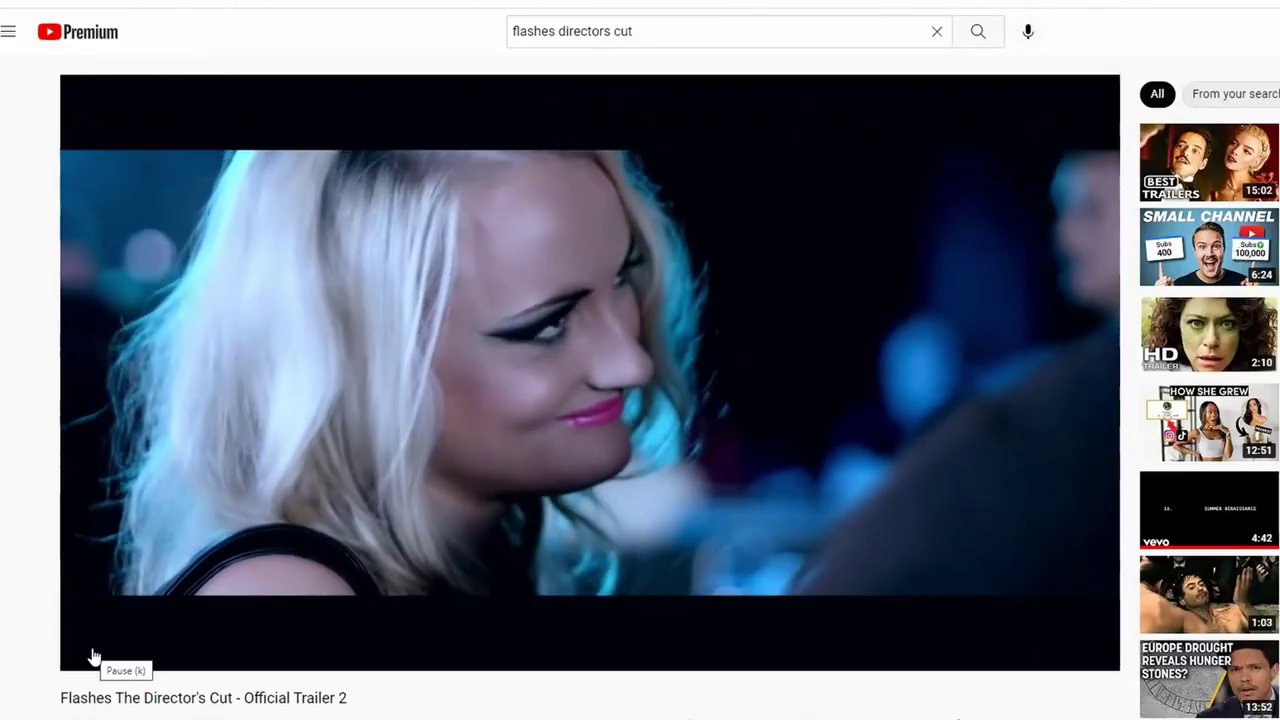
pyautogui.click(89, 654)
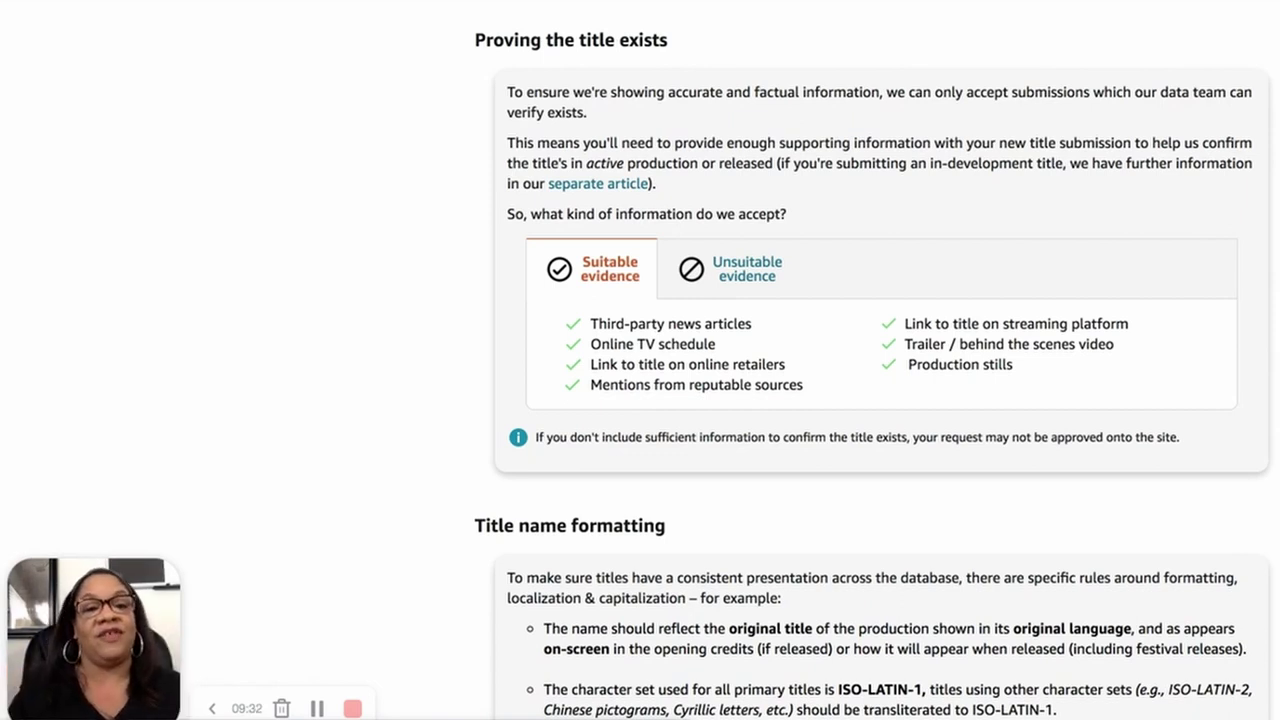
pyautogui.click(749, 273)
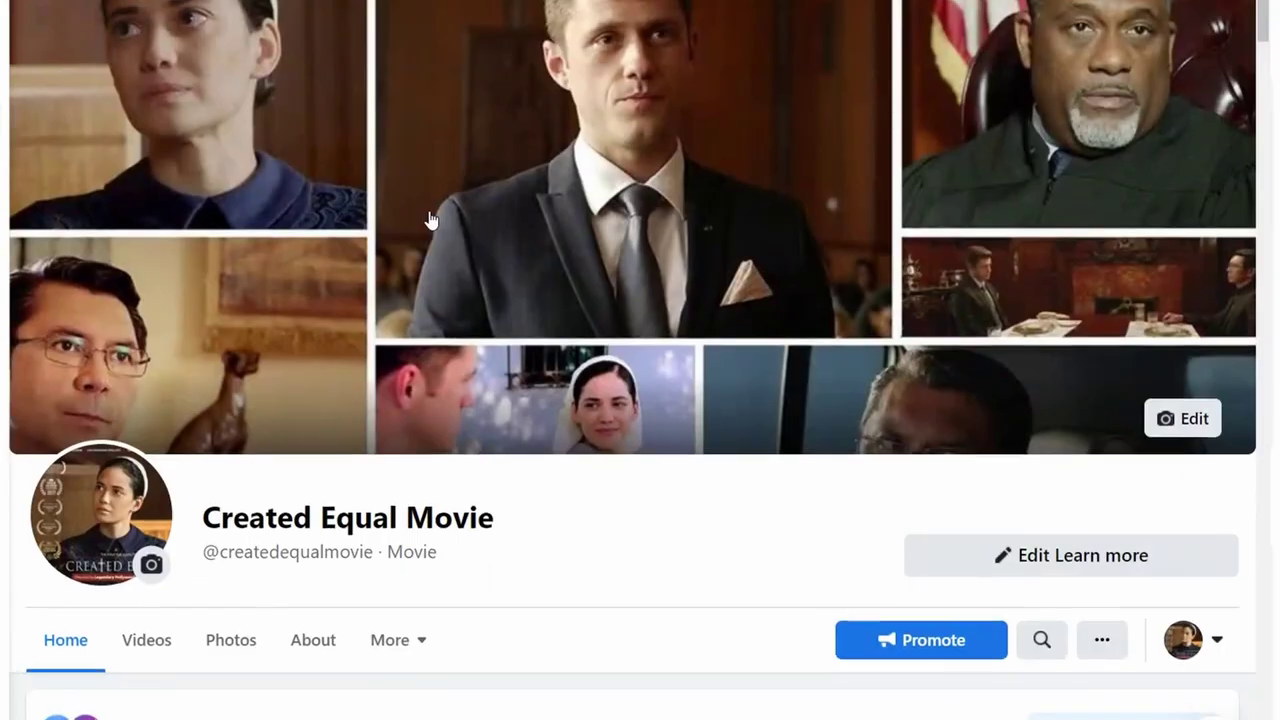
pyautogui.scroll(-5, 428, 217)
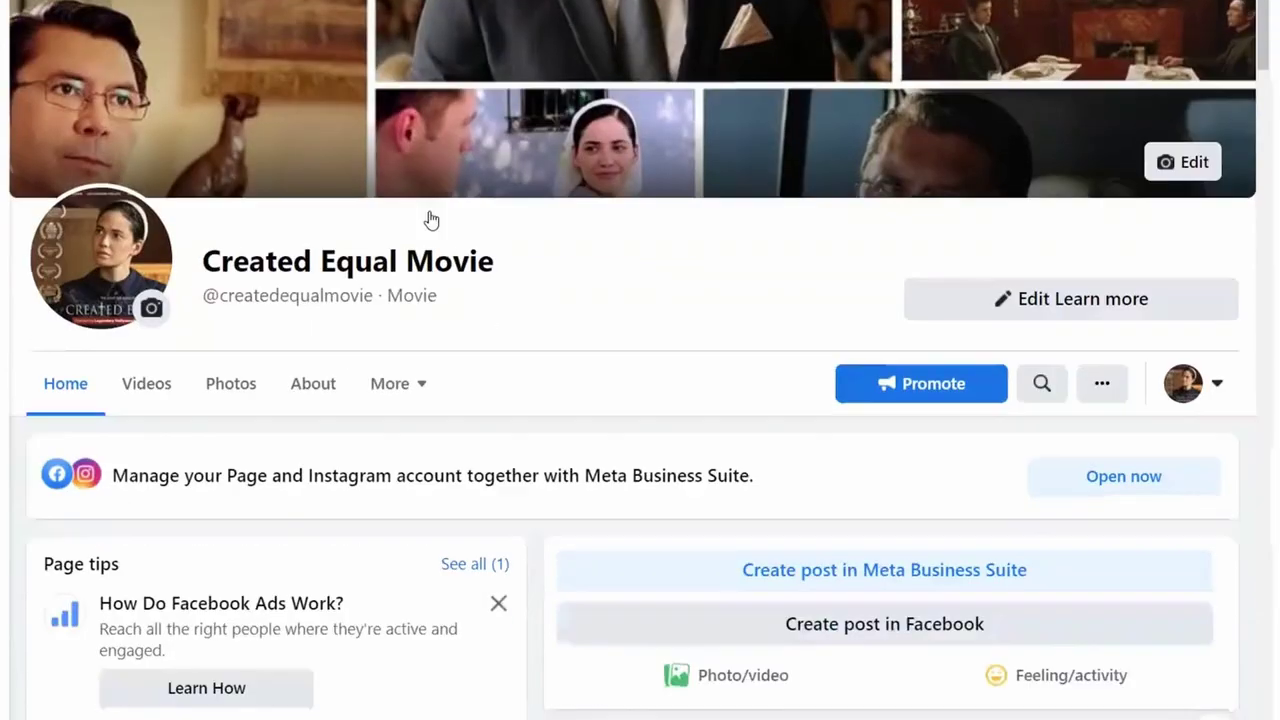
pyautogui.scroll(-7, 430, 218)
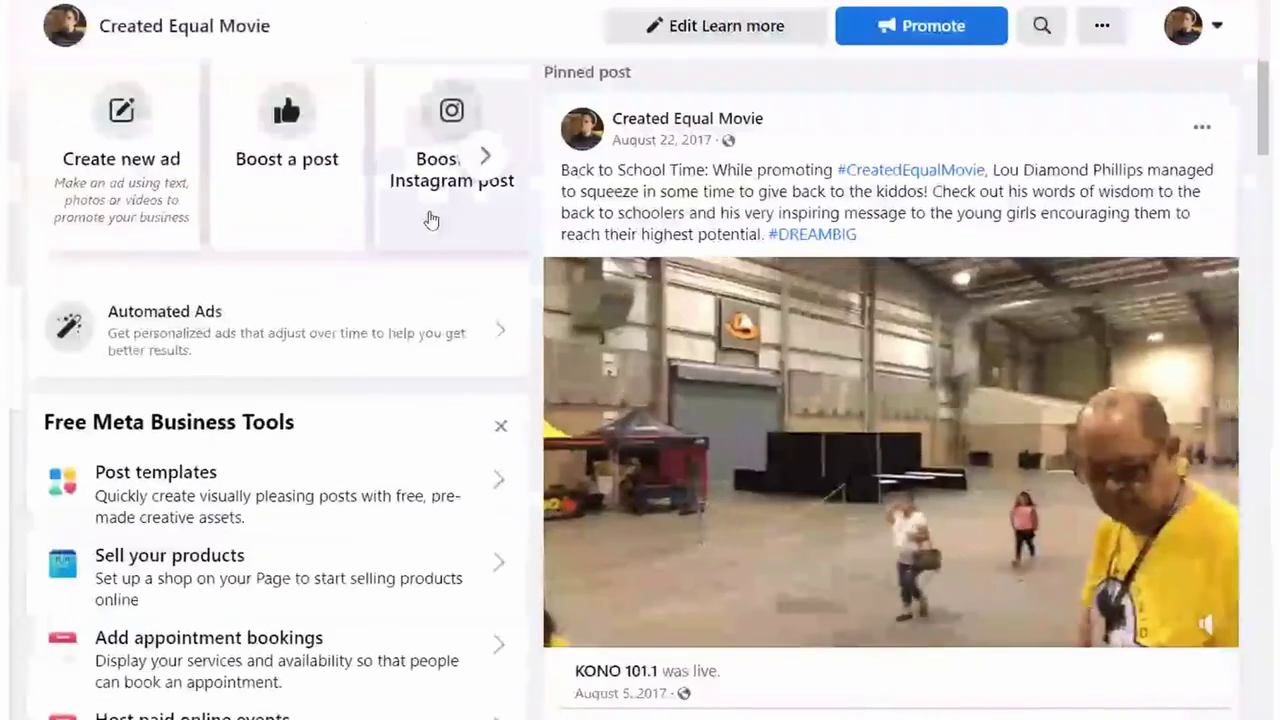
pyautogui.scroll(-9, 429, 212)
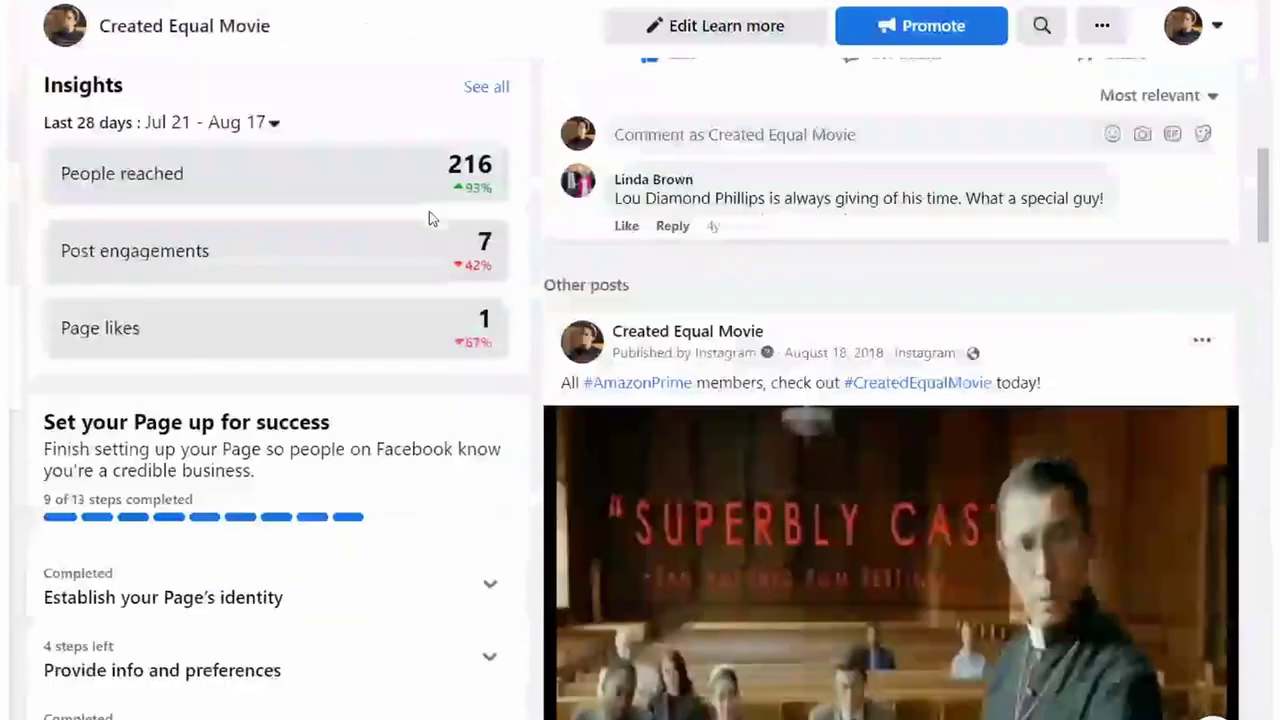
pyautogui.scroll(-10, 429, 214)
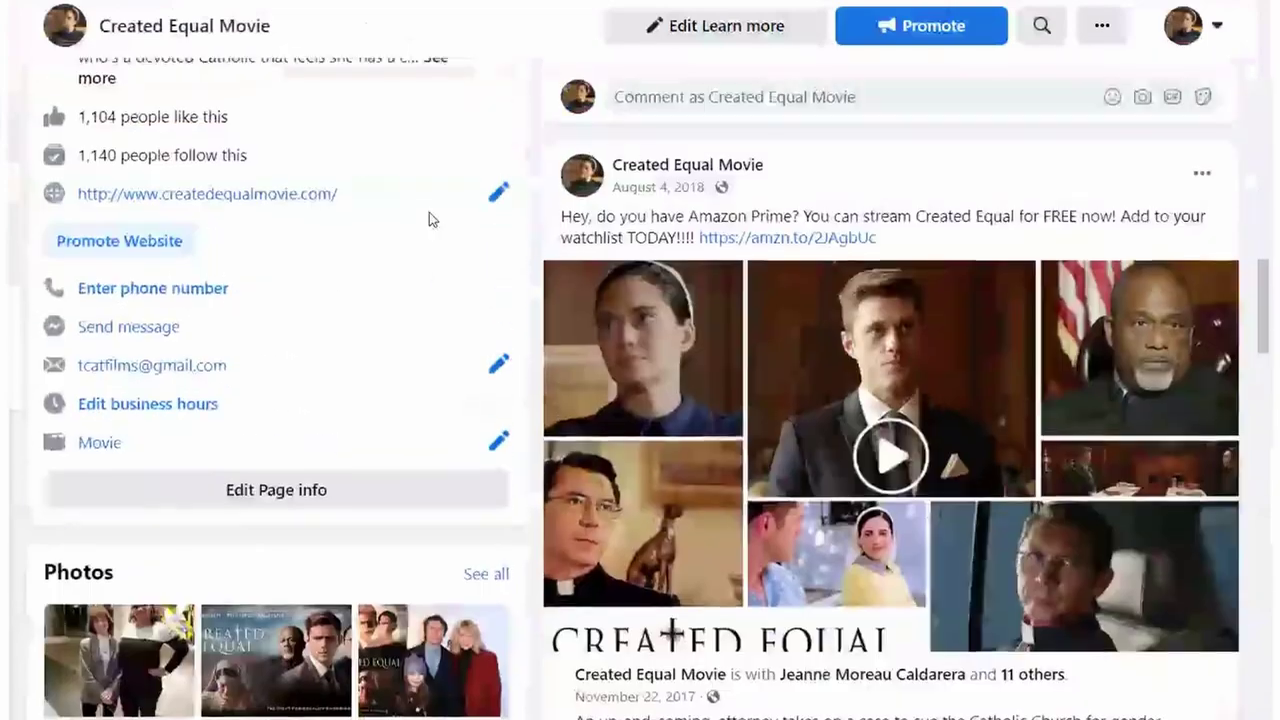
pyautogui.scroll(-8, 429, 212)
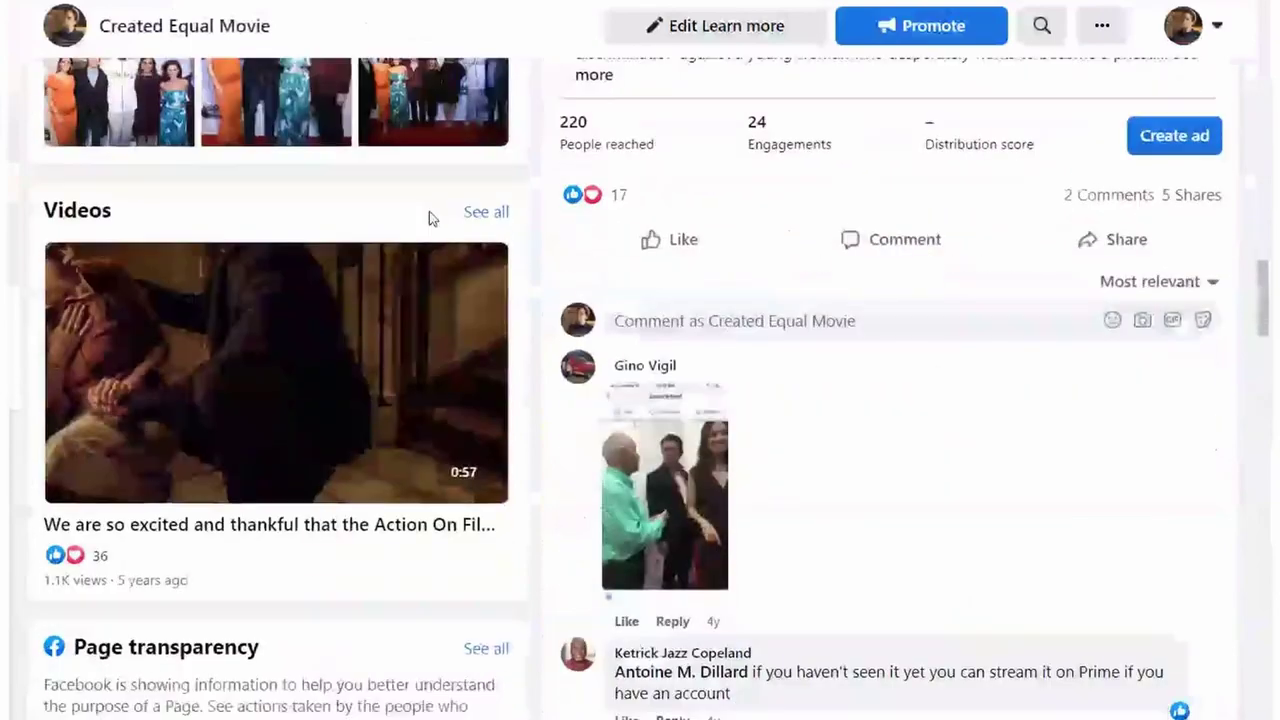
pyautogui.scroll(-6, 429, 220)
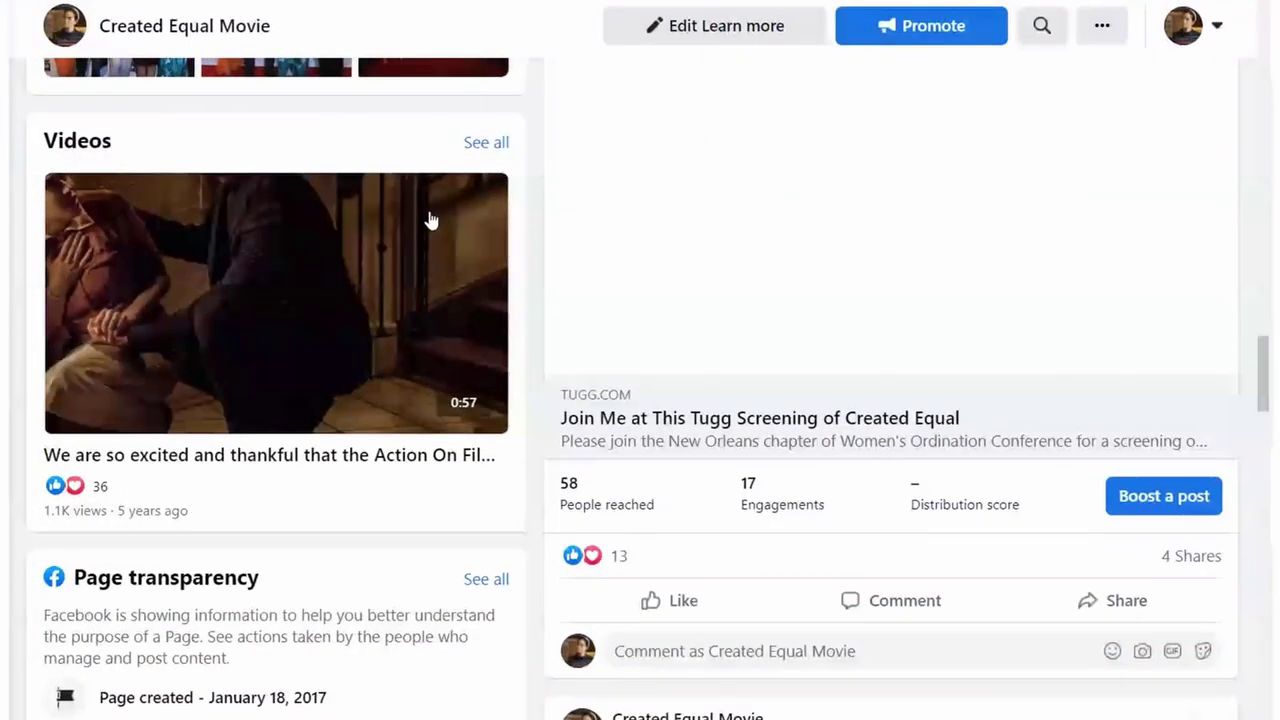
pyautogui.scroll(-5, 429, 220)
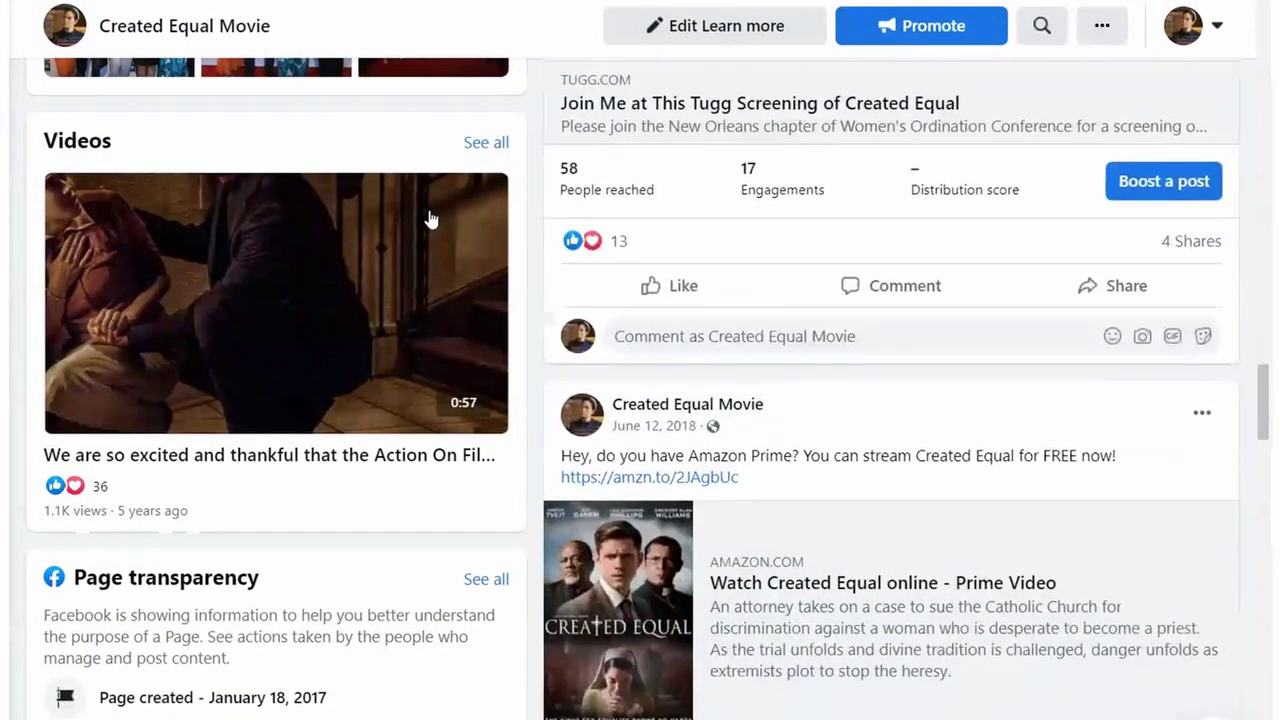
pyautogui.scroll(-2, 429, 220)
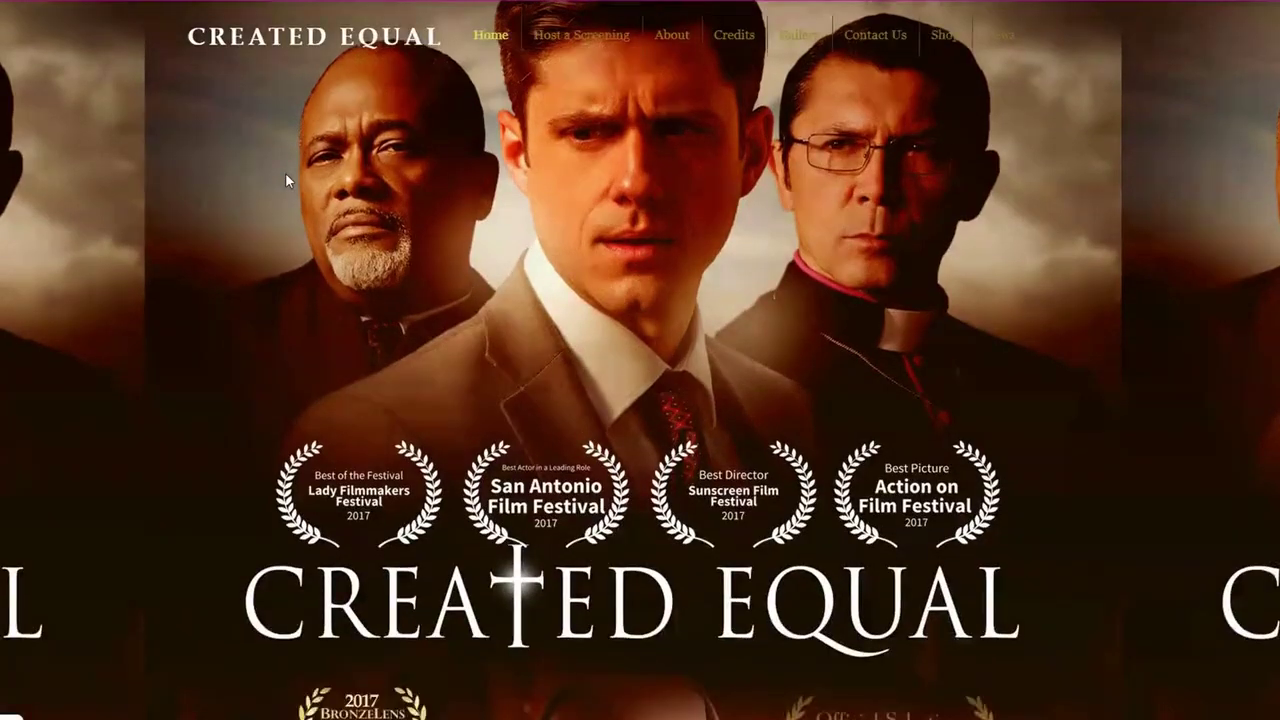
pyautogui.scroll(-5, 285, 172)
pyautogui.scroll(-6, 285, 173)
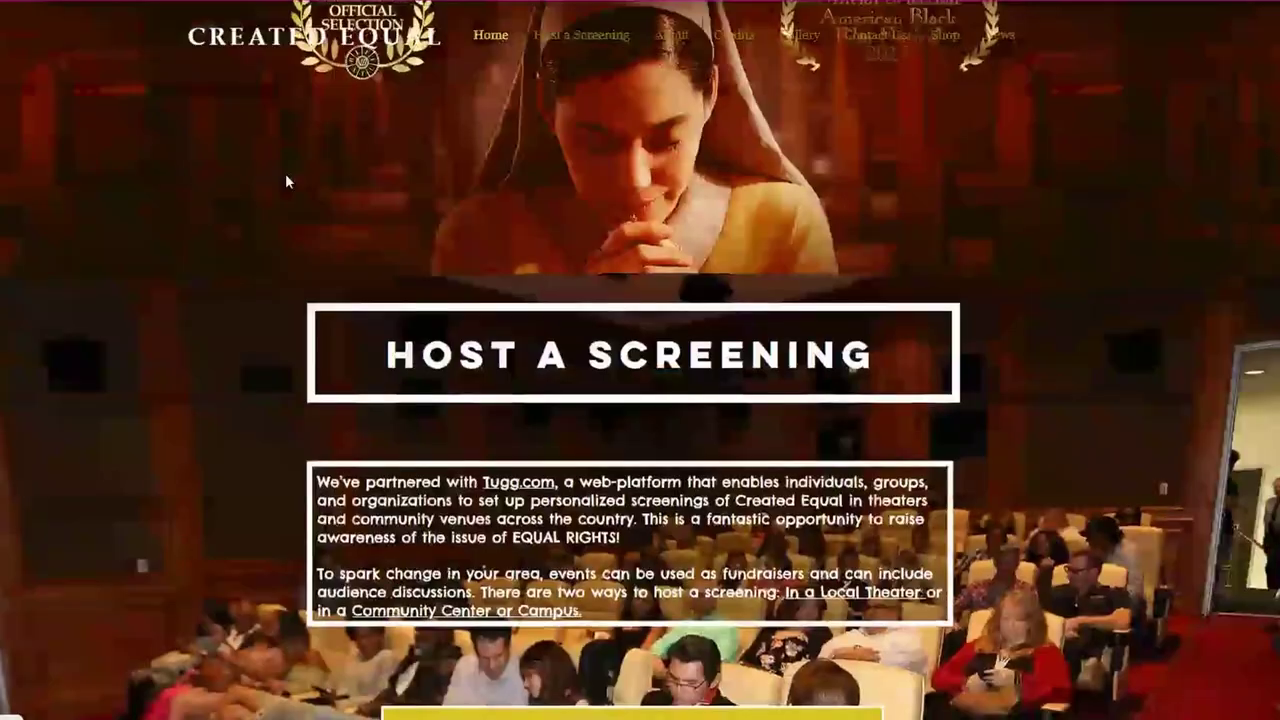
pyautogui.scroll(-6, 285, 173)
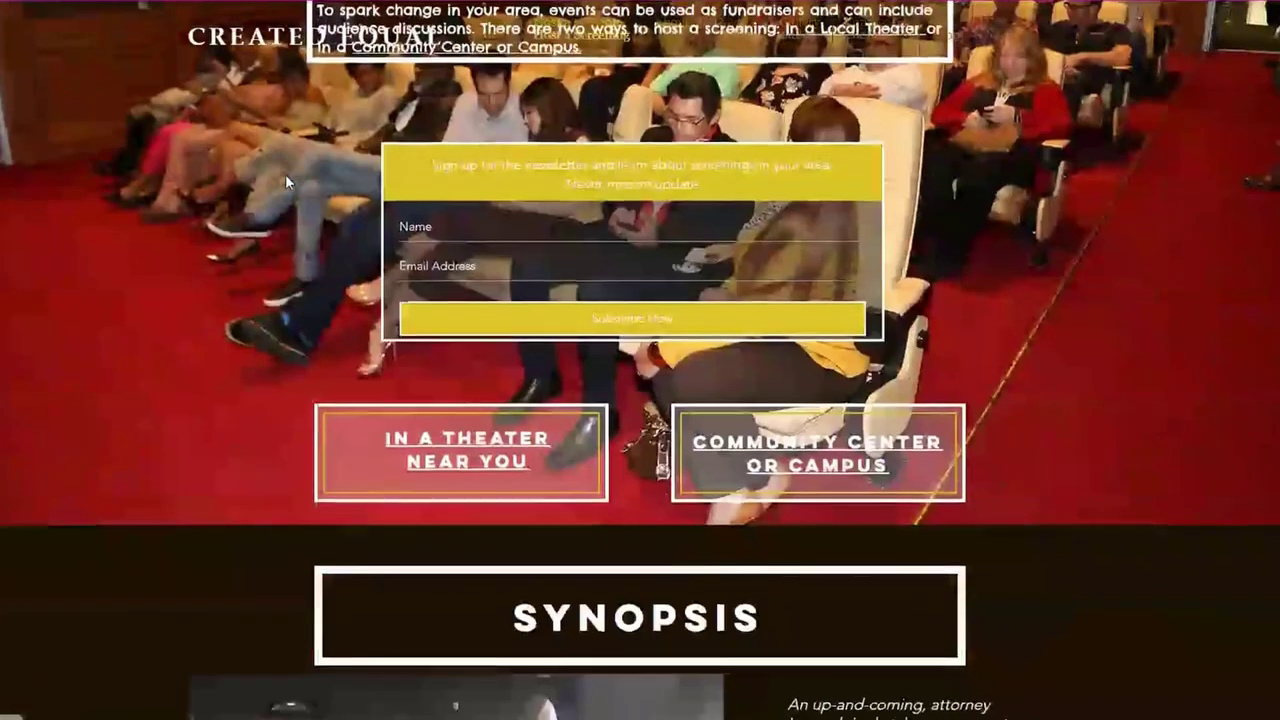
pyautogui.scroll(-5, 287, 180)
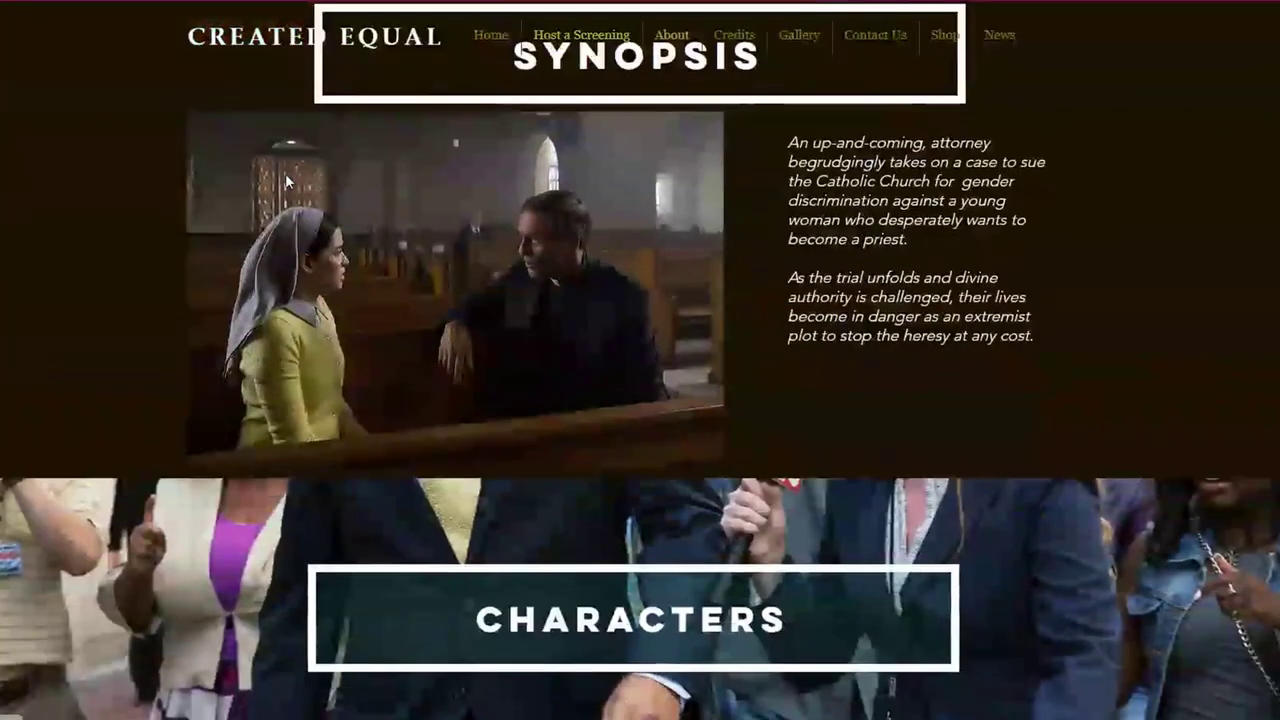
pyautogui.scroll(-6, 287, 180)
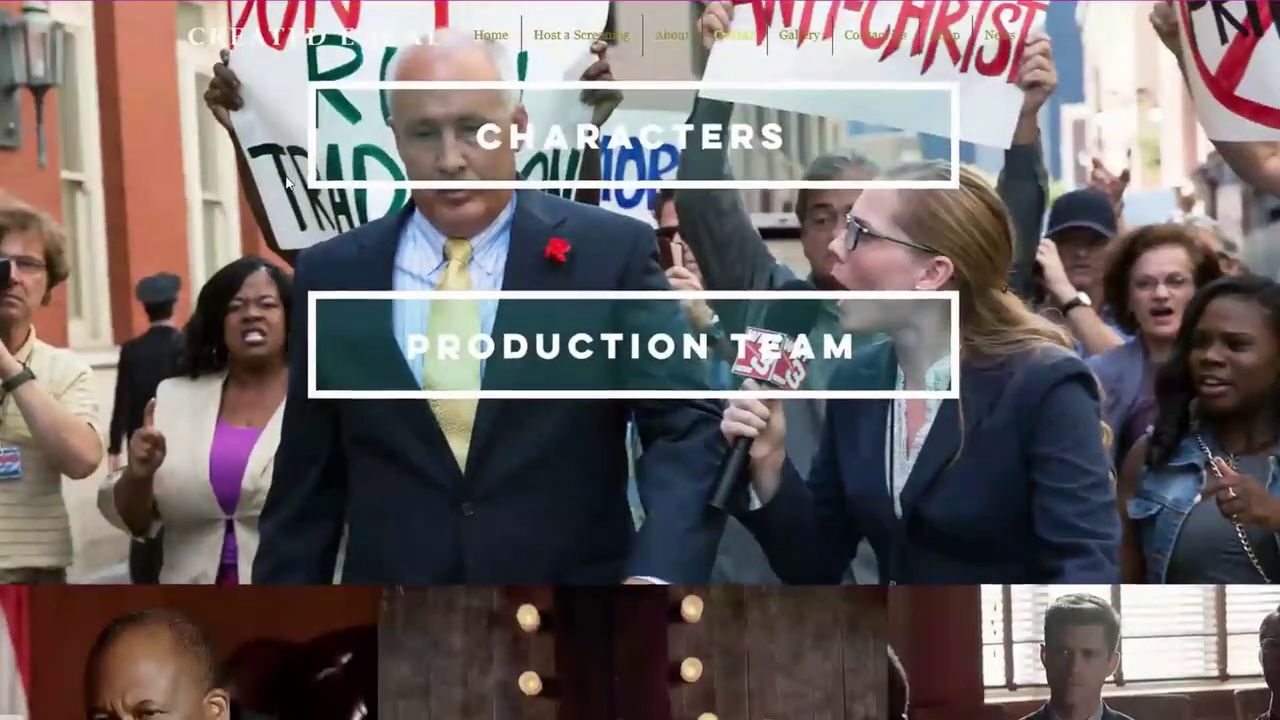
pyautogui.scroll(-6, 286, 183)
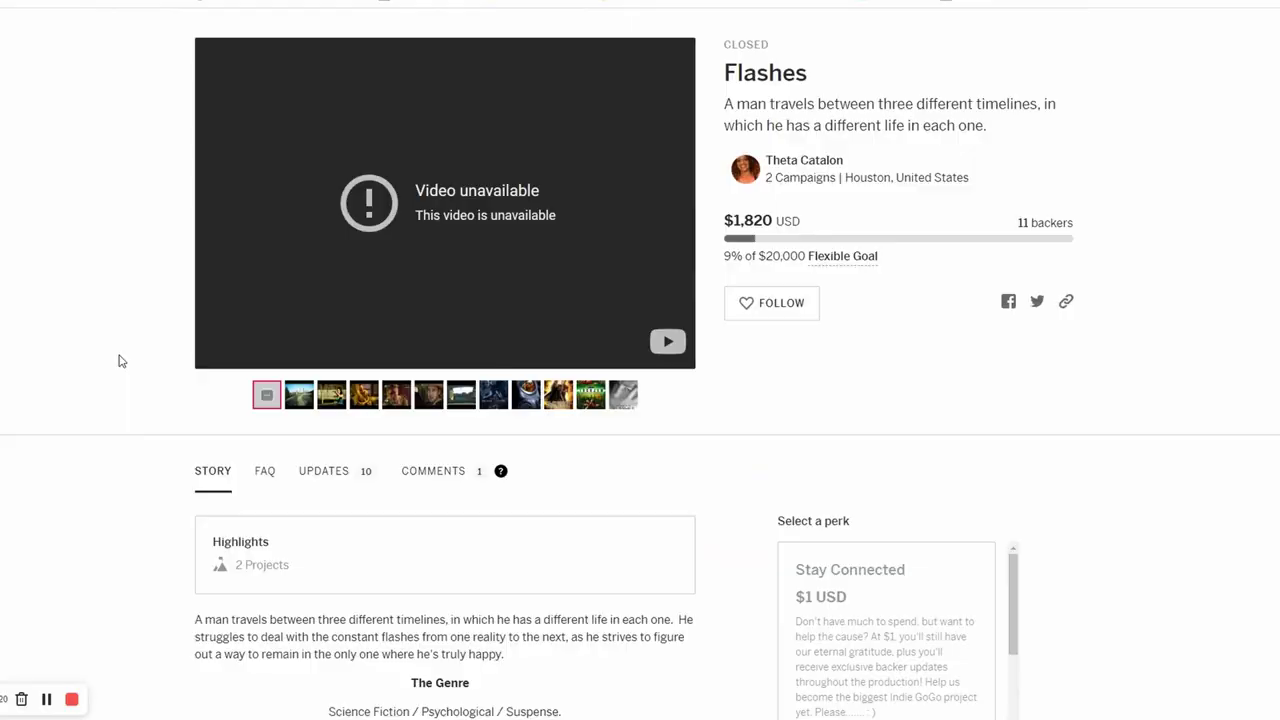
pyautogui.scroll(-4, 118, 361)
pyautogui.scroll(-3, 118, 361)
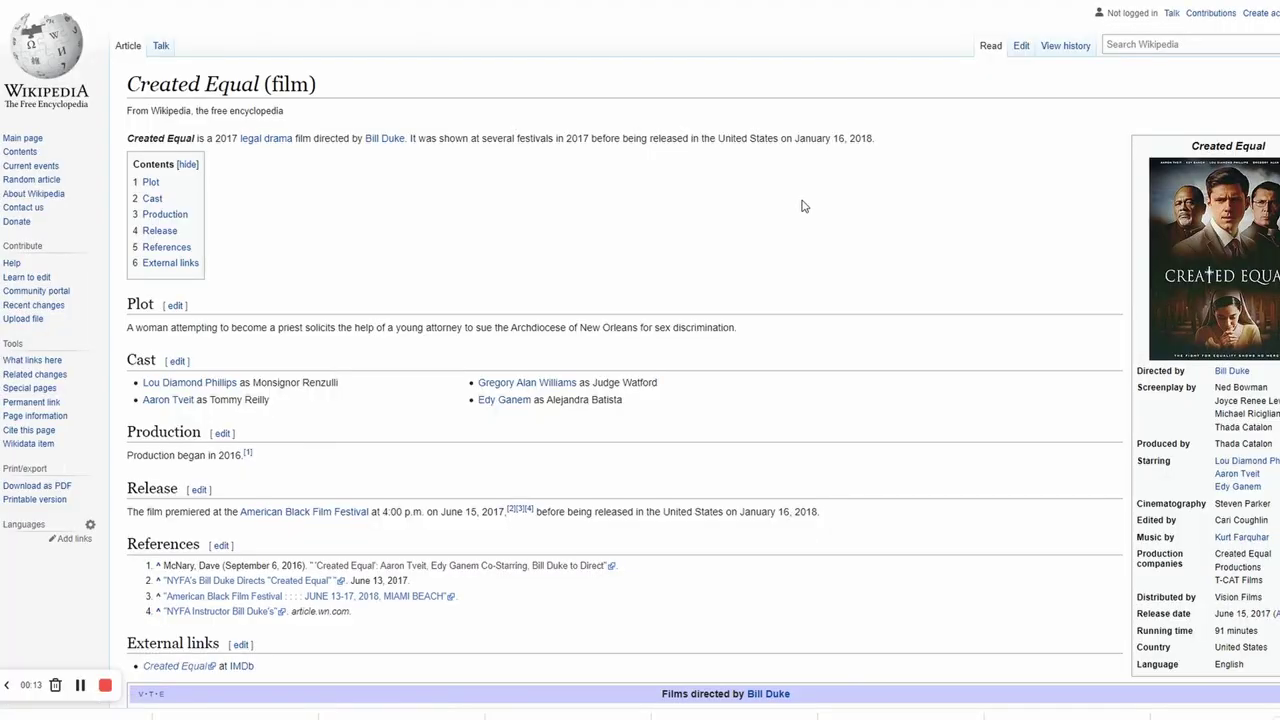
pyautogui.scroll(-3, 801, 206)
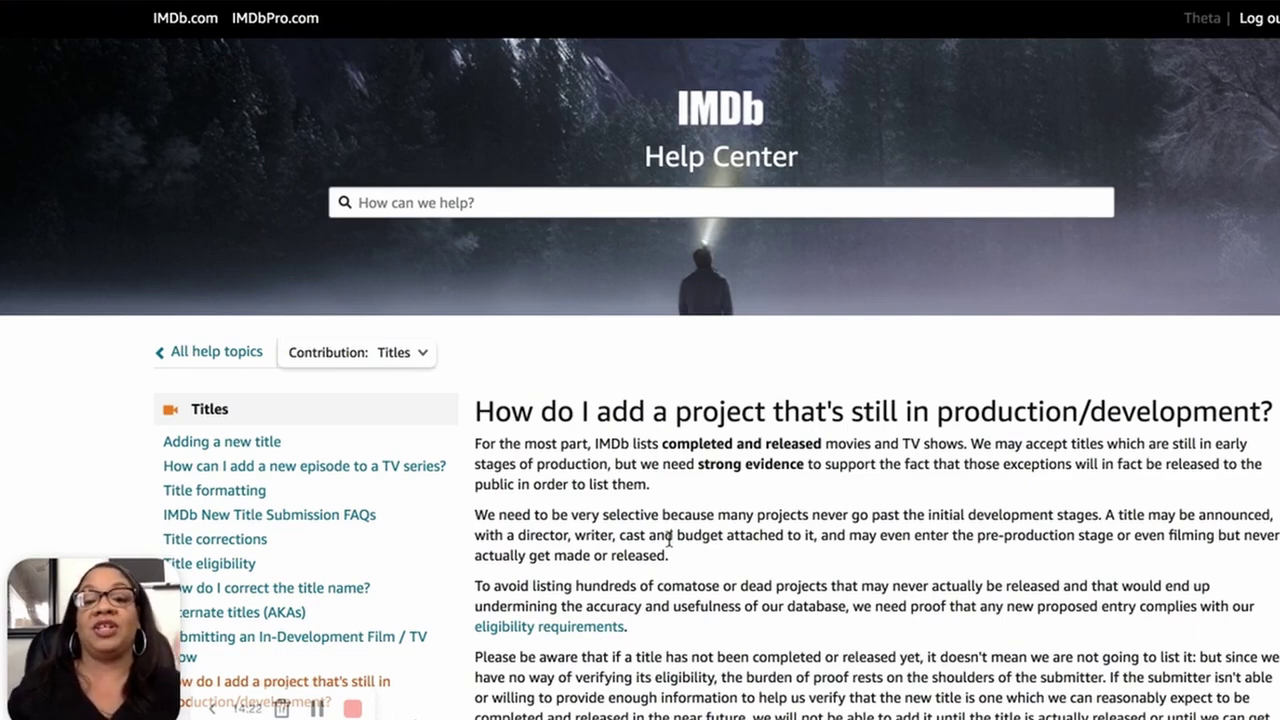
# Scroll to the article's How to section and choose Submit a new title page.
pyautogui.scroll(-3, 669, 540)
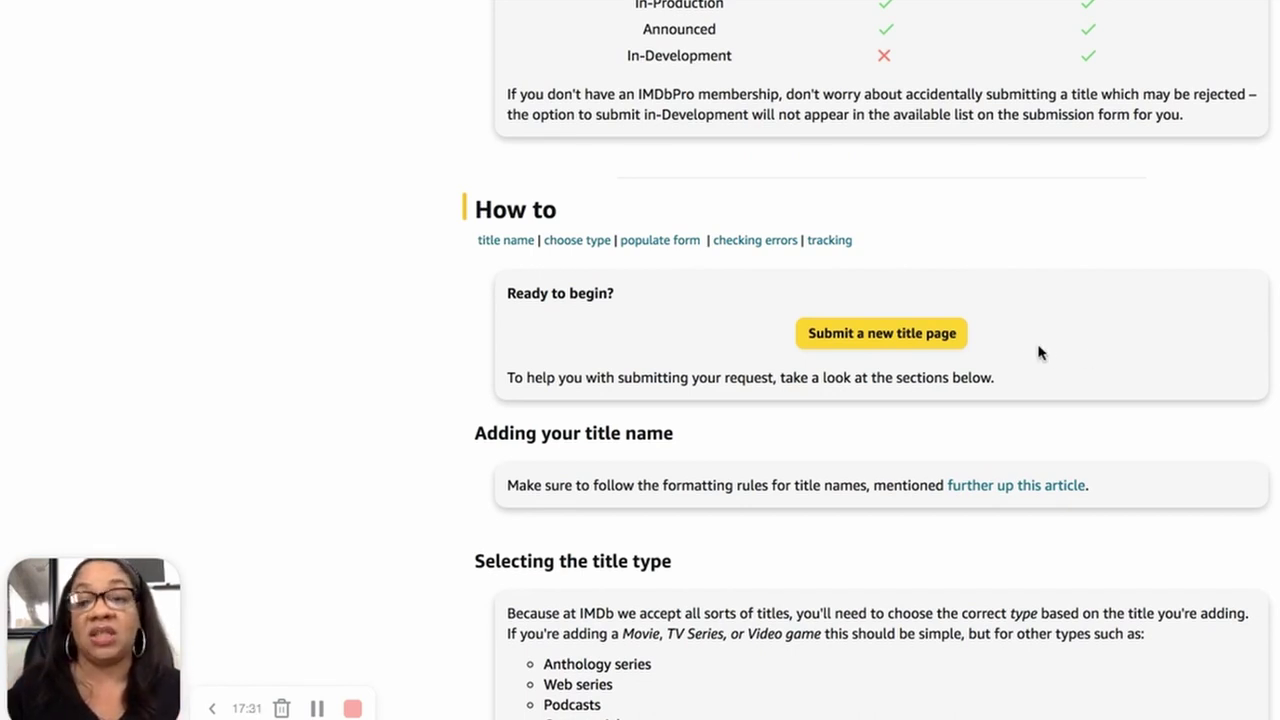
pyautogui.click(876, 338)
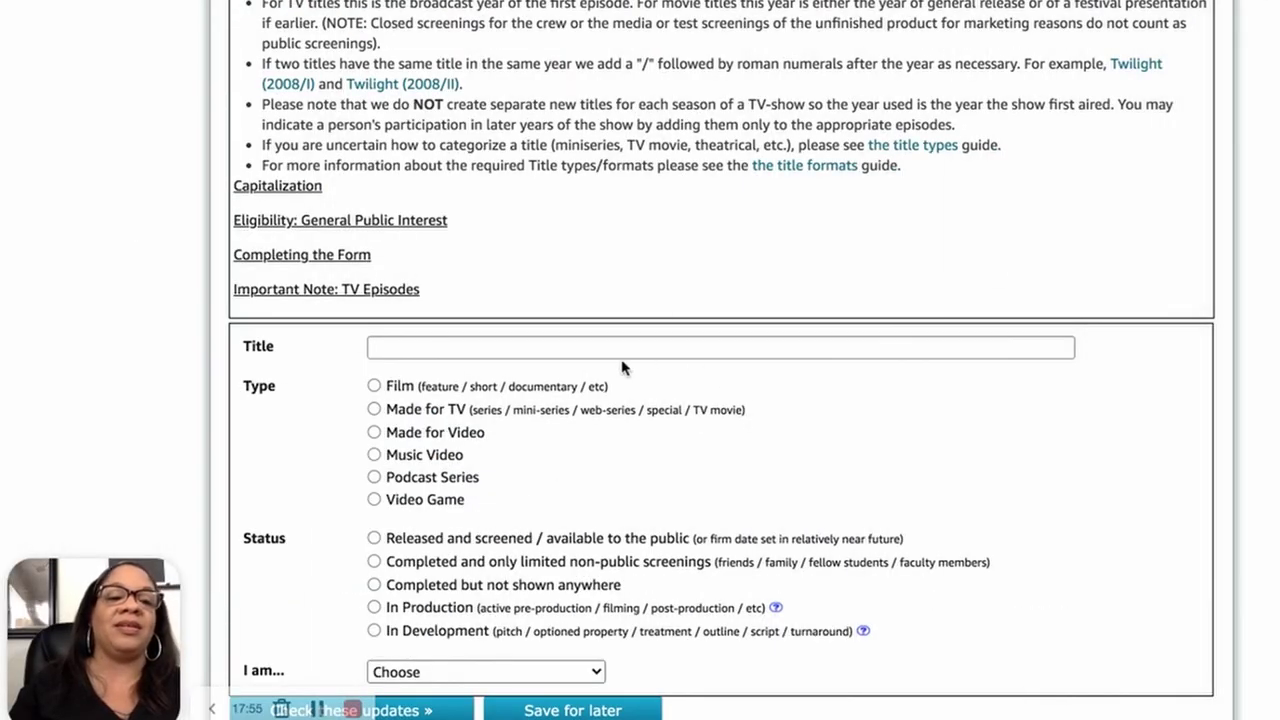
# Fill the title with the 'Connie' suggestion, choose Film, and pick status In Development.
pyautogui.click(513, 348)
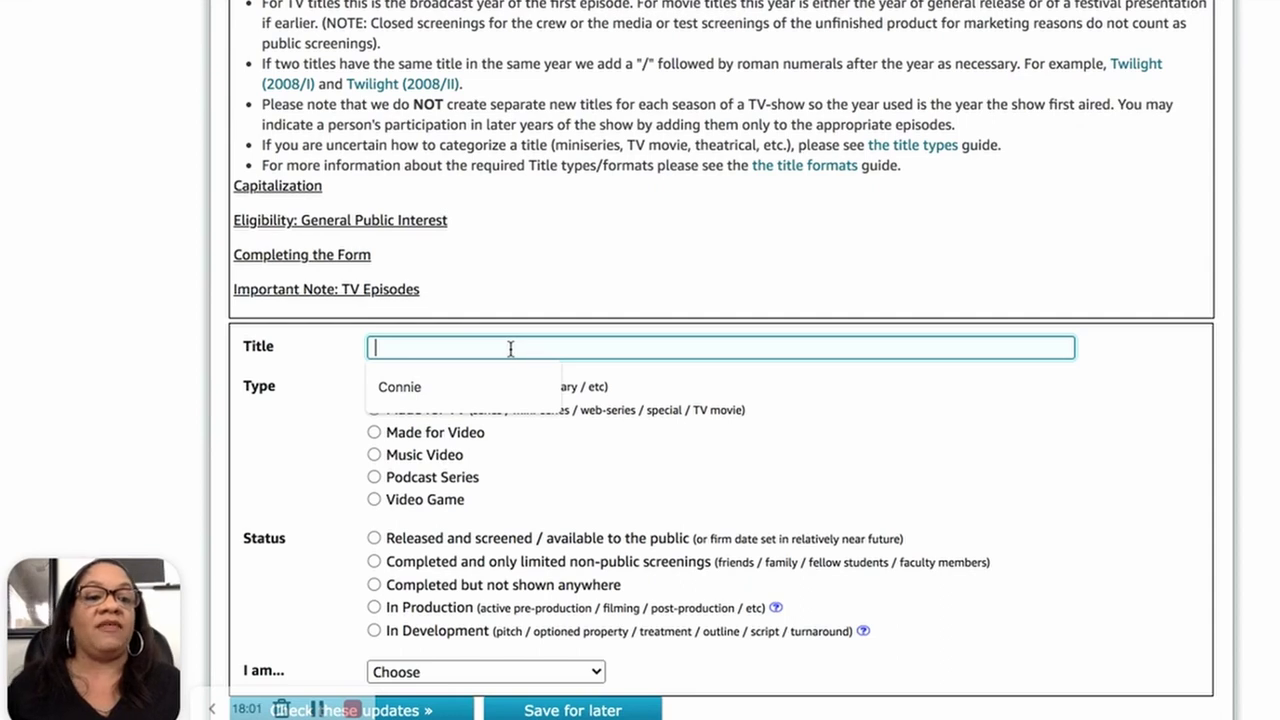
pyautogui.click(433, 386)
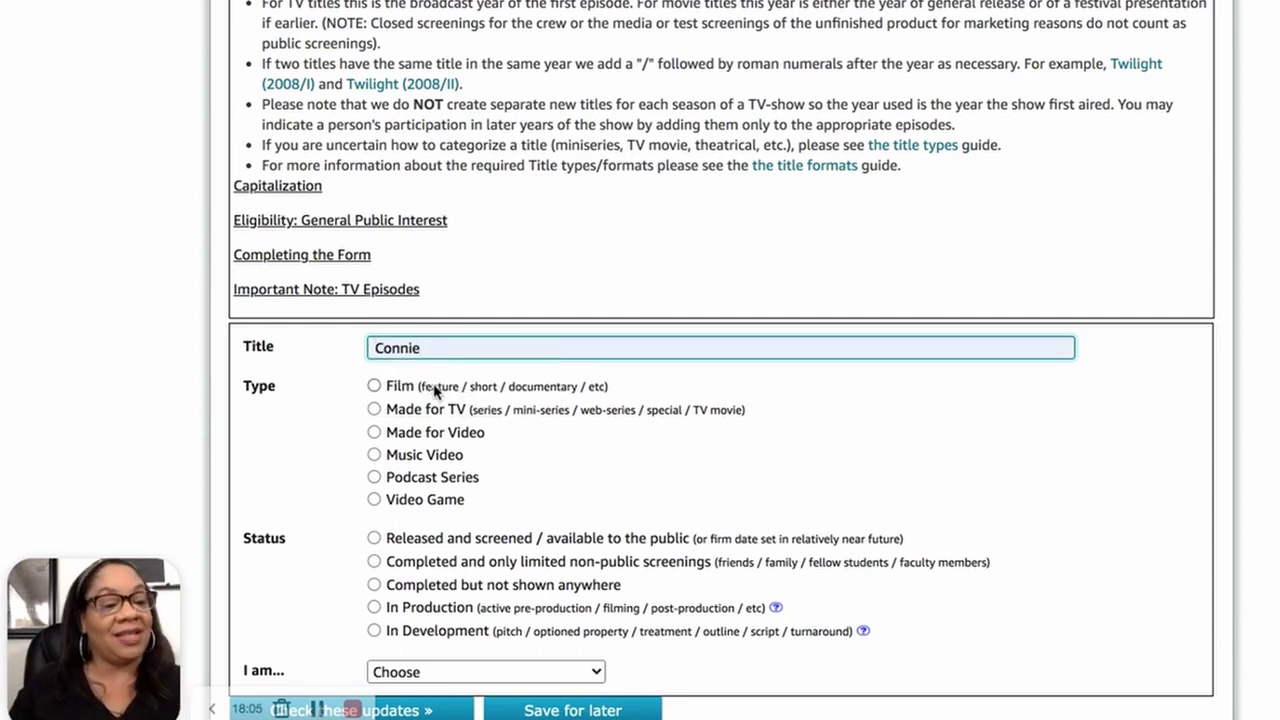
pyautogui.click(374, 388)
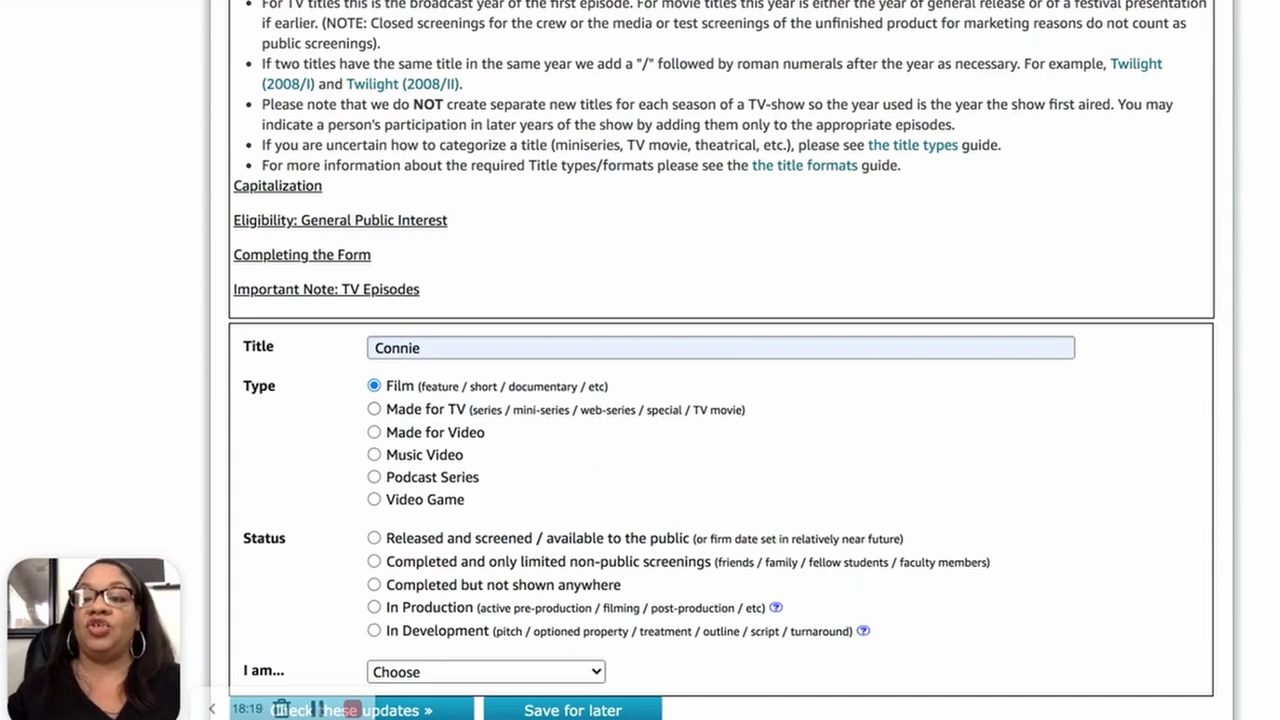
pyautogui.scroll(-2, 1163, 508)
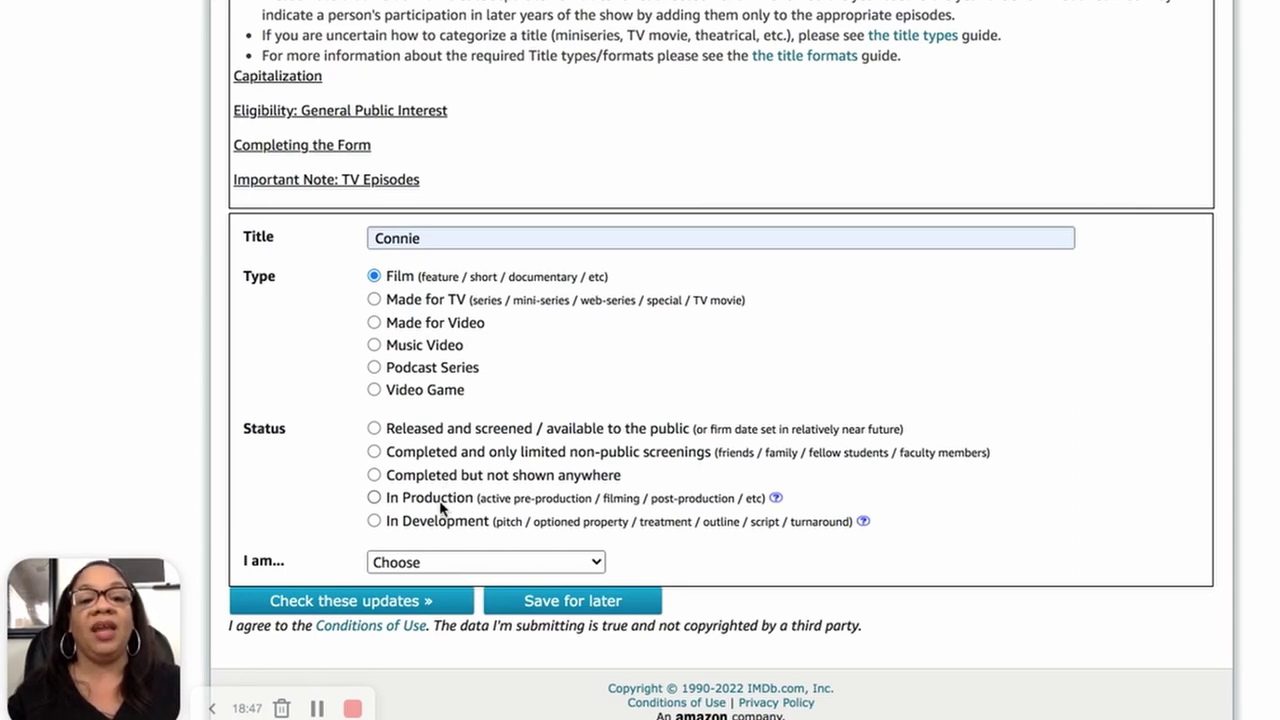
pyautogui.click(374, 521)
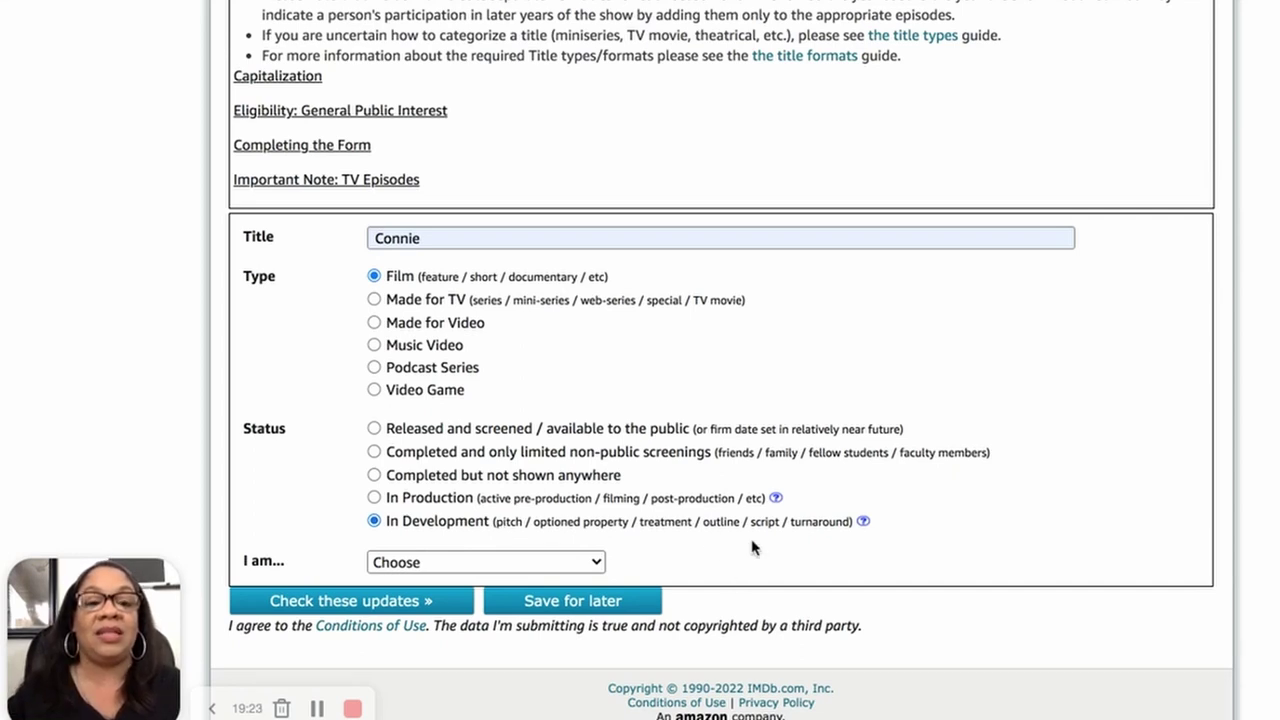
# Set the submitter role to '...producer/director/writer' and check the title updates.
pyautogui.click(592, 565)
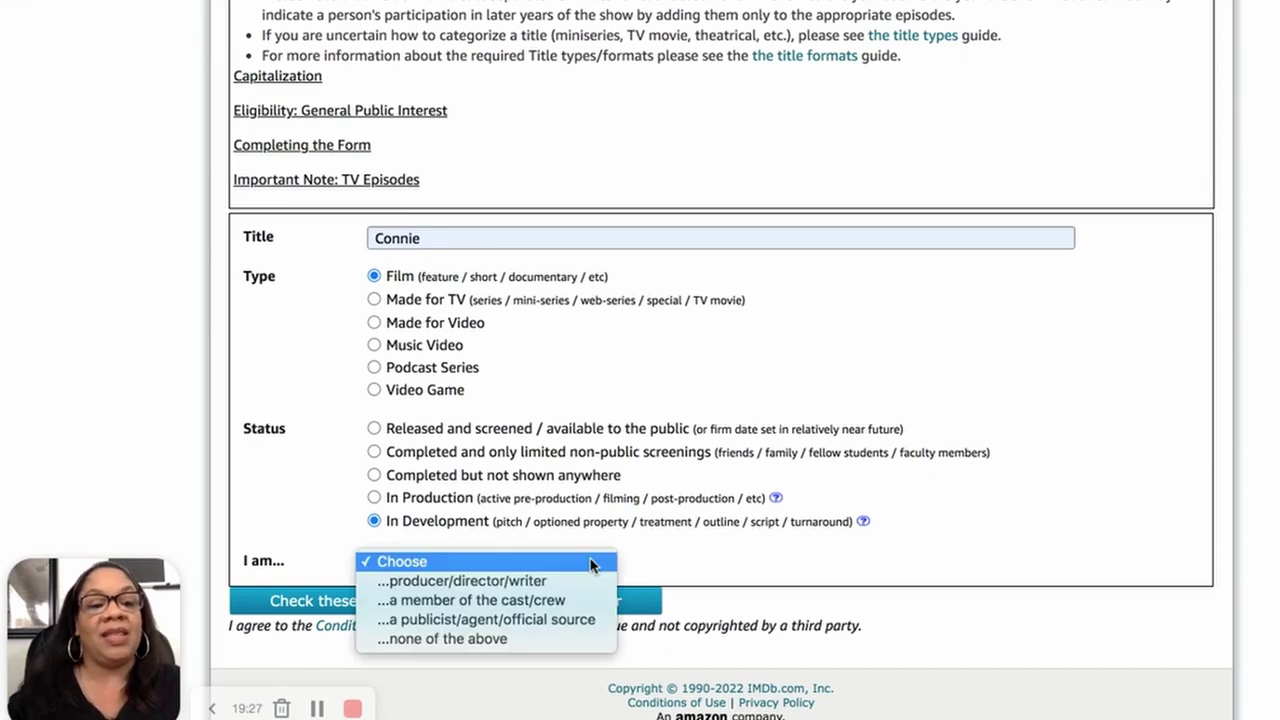
pyautogui.click(517, 585)
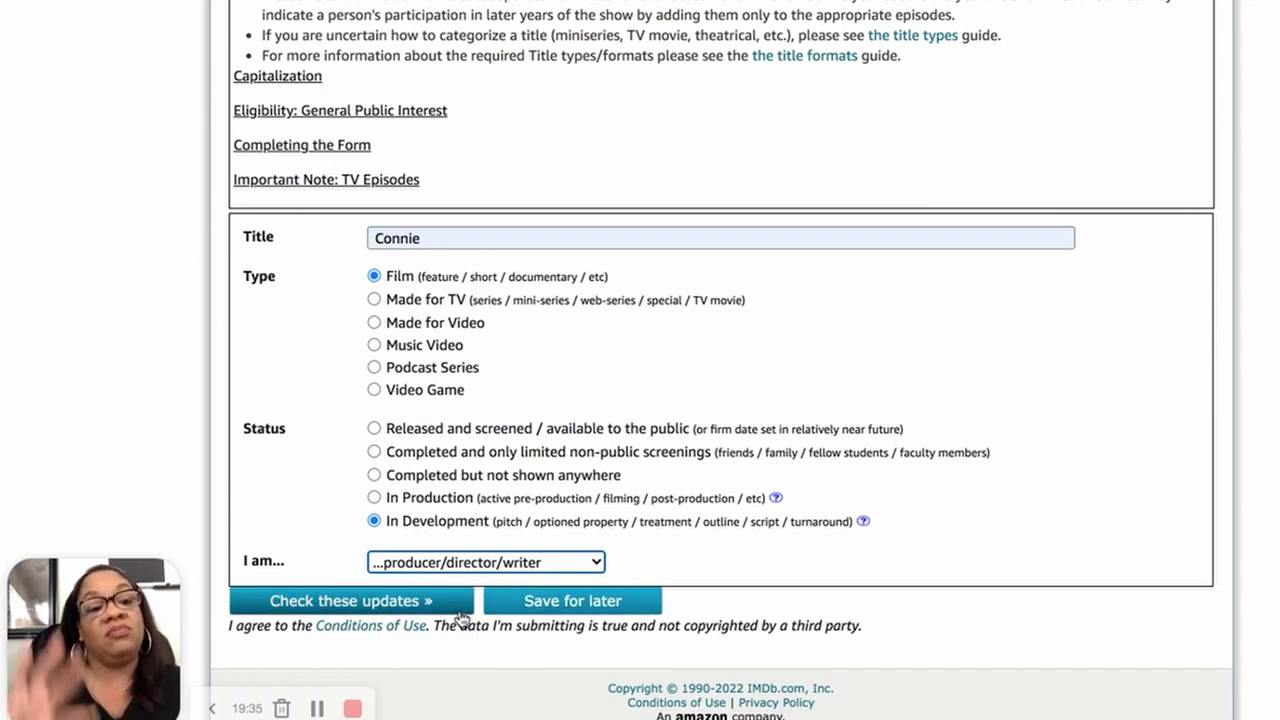
pyautogui.click(424, 601)
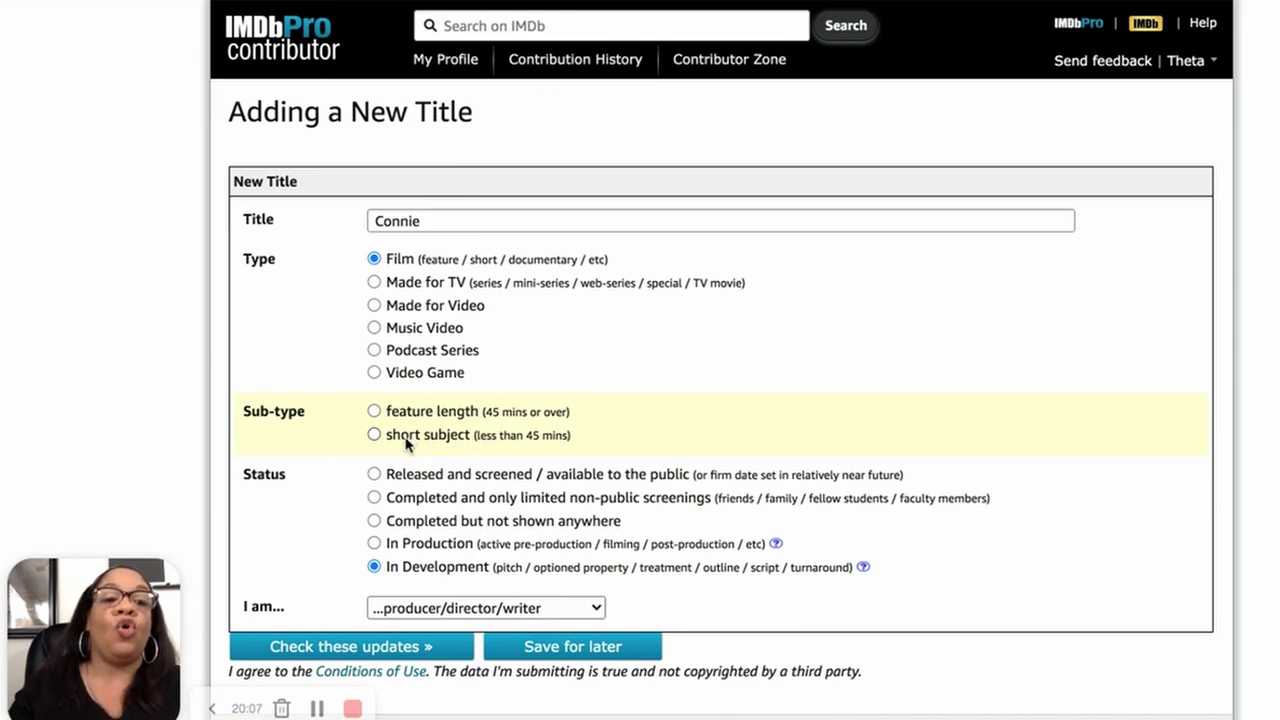
# Set Connie's Sub-type to feature length, recheck, and review the similar-titles warnings.
pyautogui.click(375, 411)
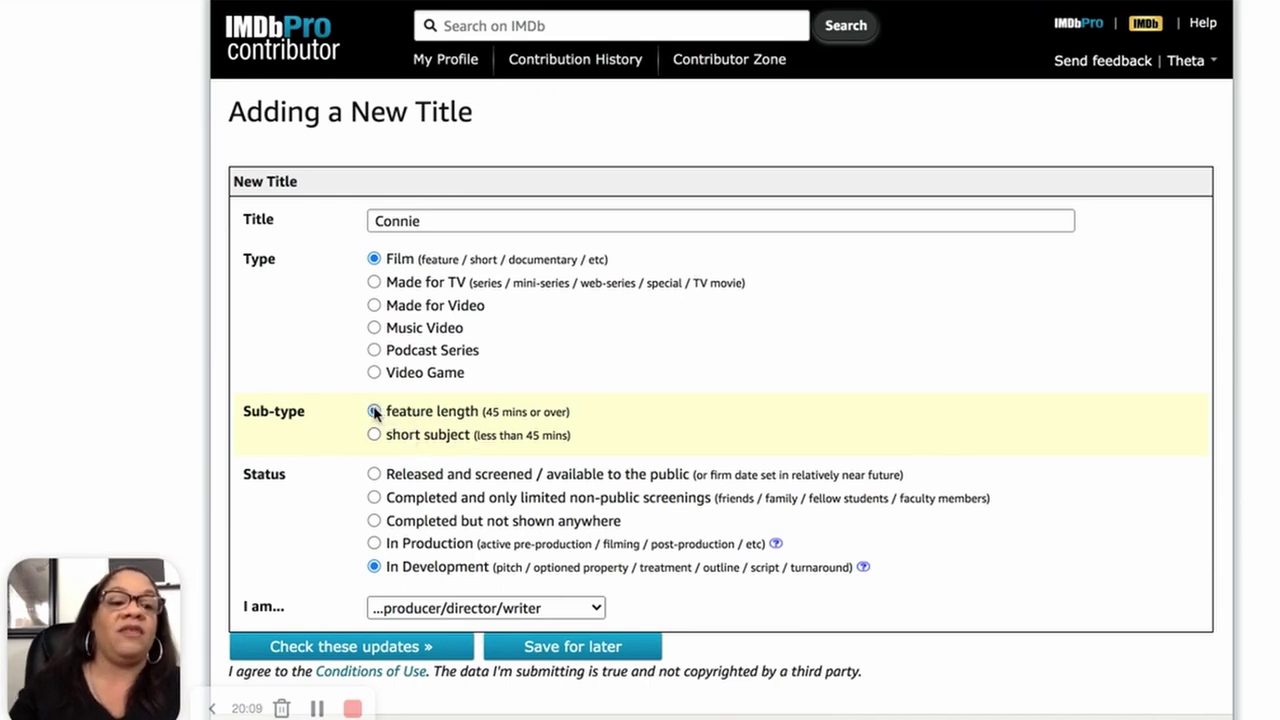
pyautogui.scroll(-1, 322, 514)
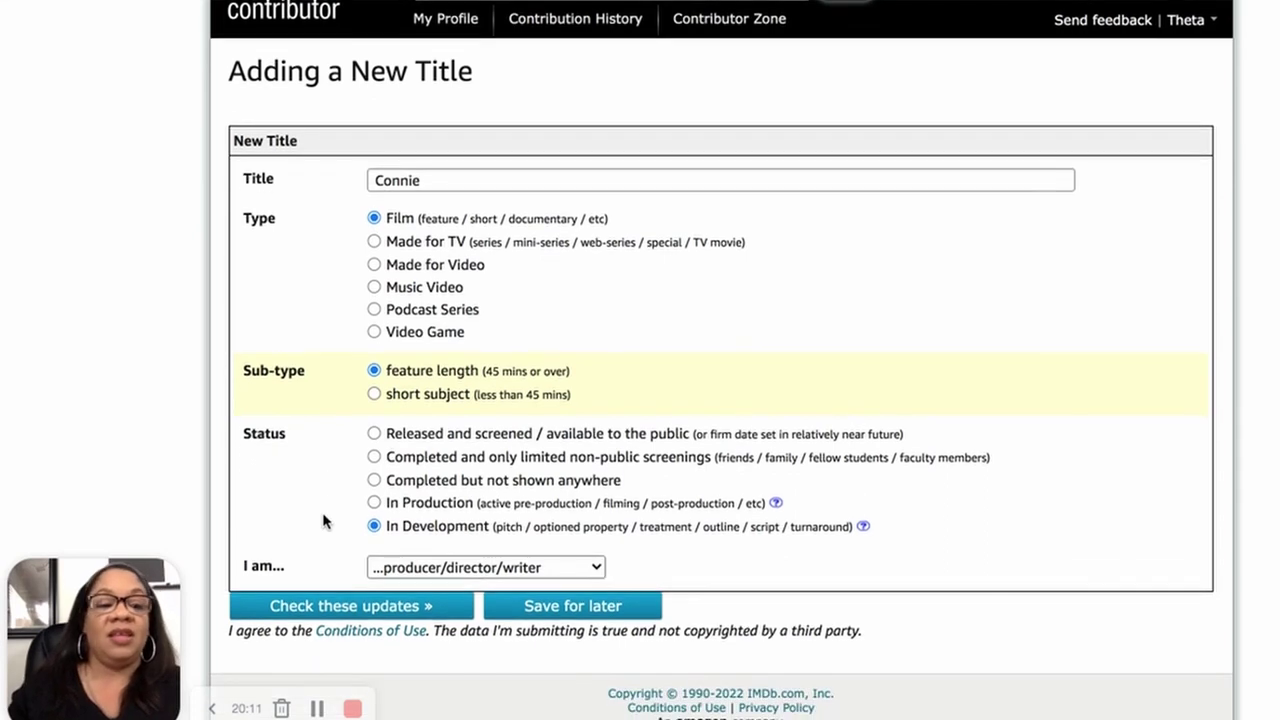
pyautogui.click(337, 610)
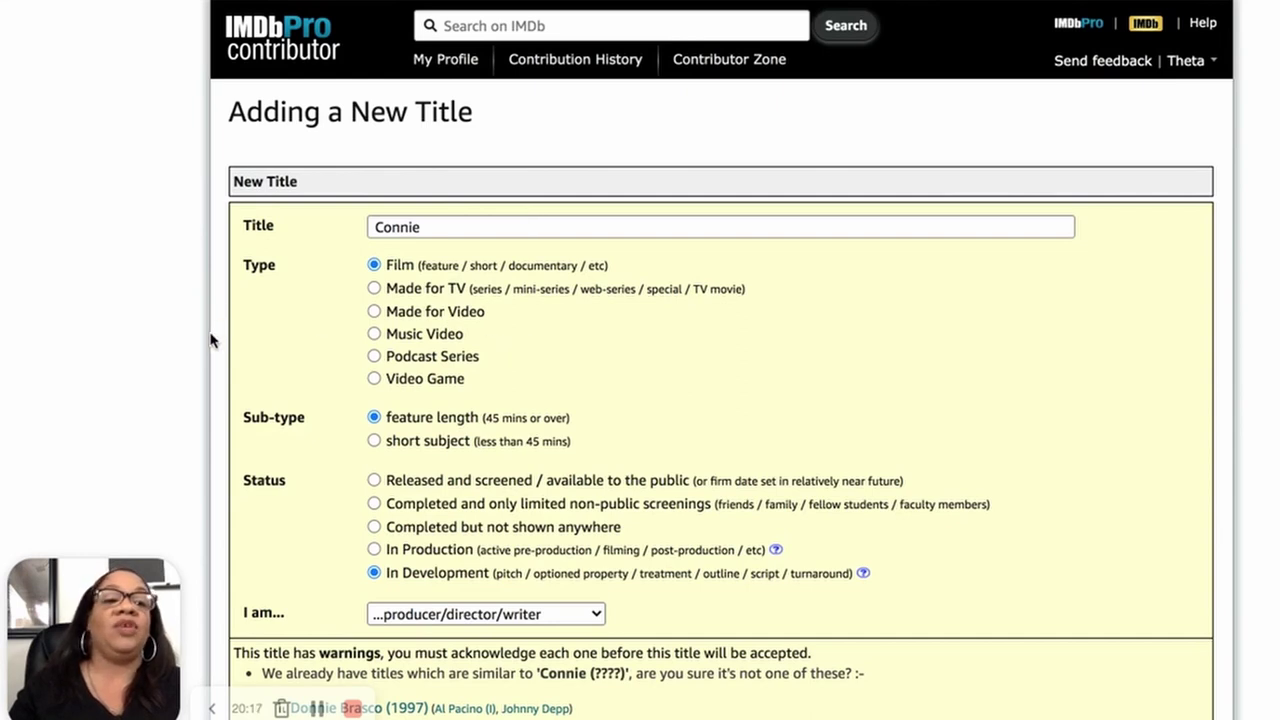
pyautogui.scroll(-5, 219, 347)
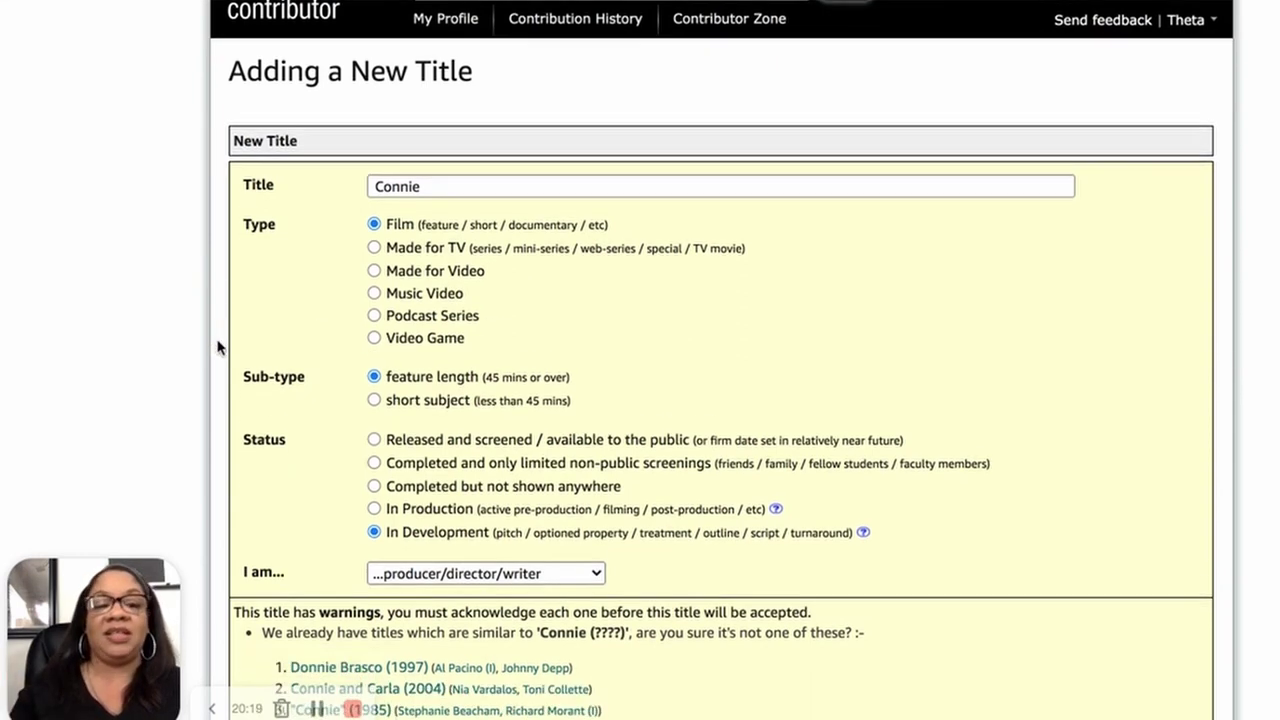
pyautogui.scroll(-2, 219, 347)
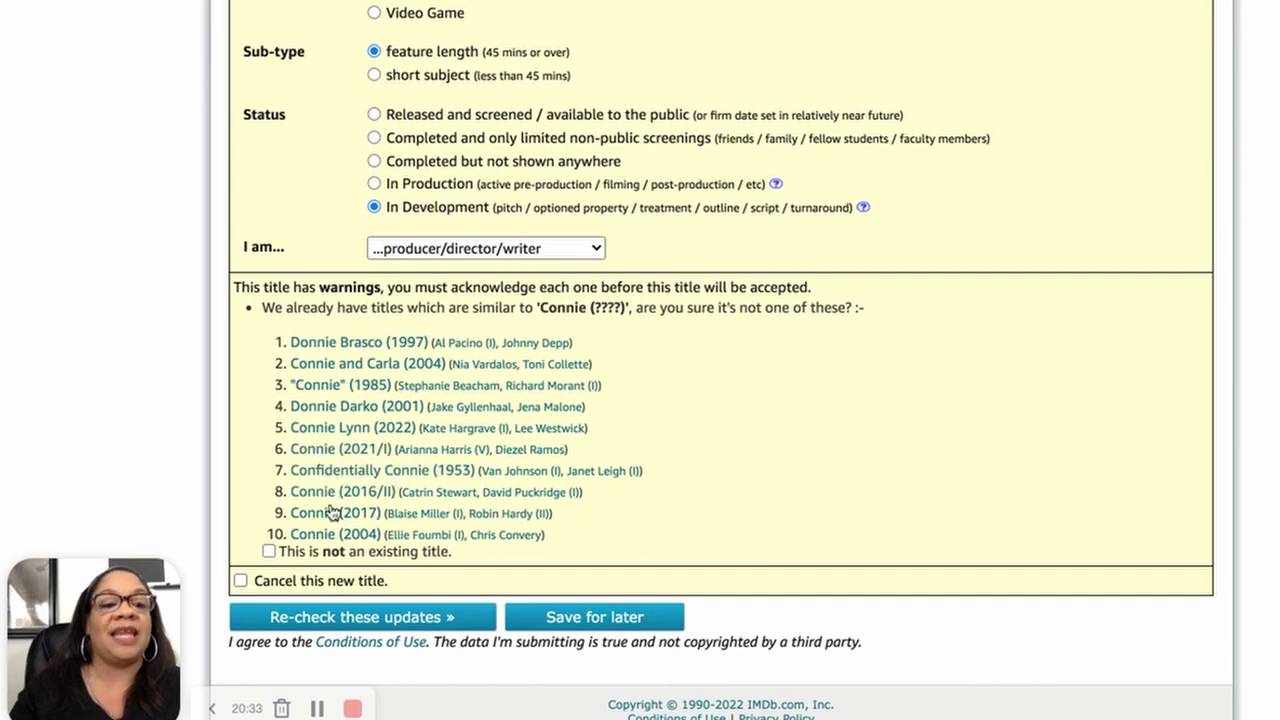
# Confirm 'This is not an existing title.' for Connie and save the submission for later.
pyautogui.click(268, 553)
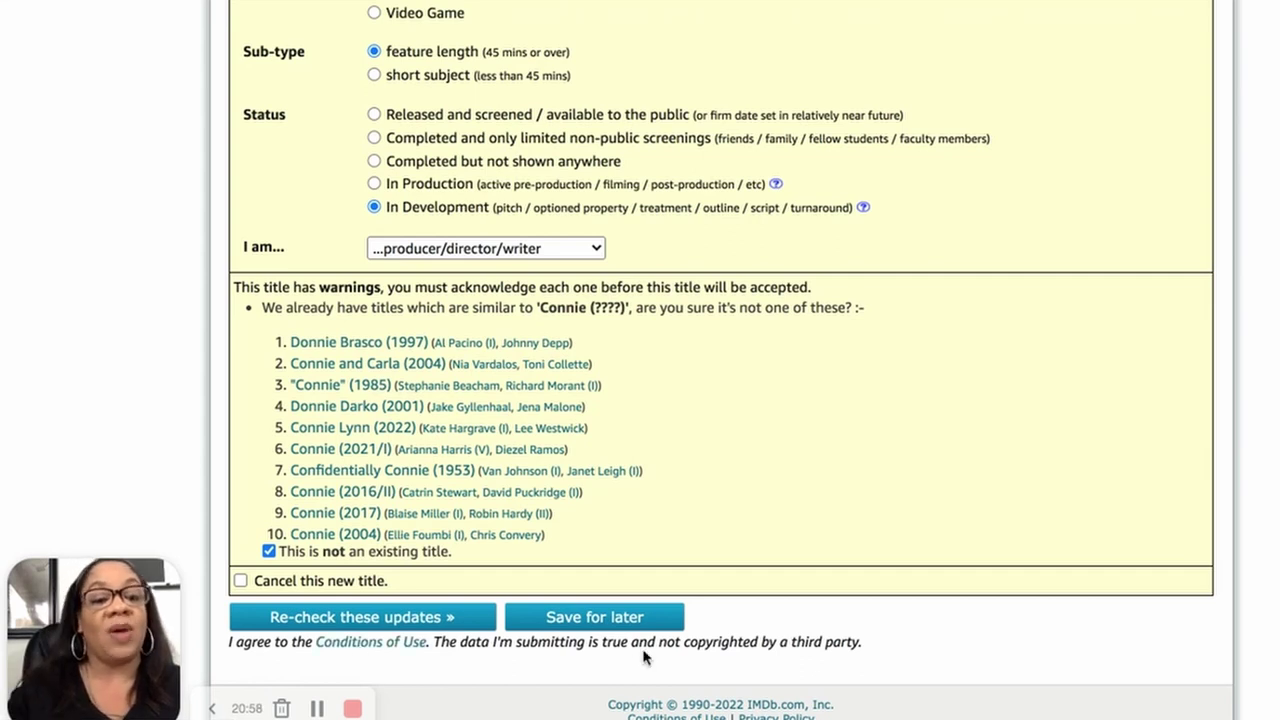
pyautogui.click(594, 619)
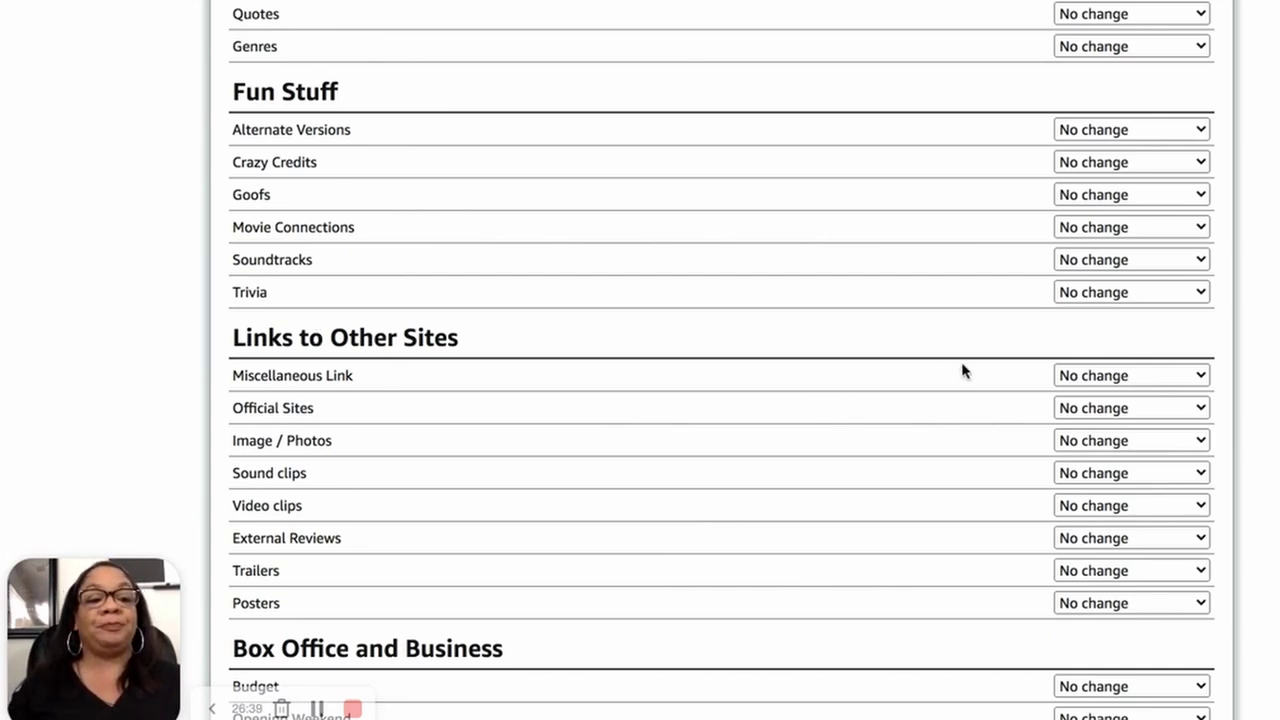
# Set Miscellaneous Link under Links to Other Sites to 'Add 3 items'.
pyautogui.click(1176, 378)
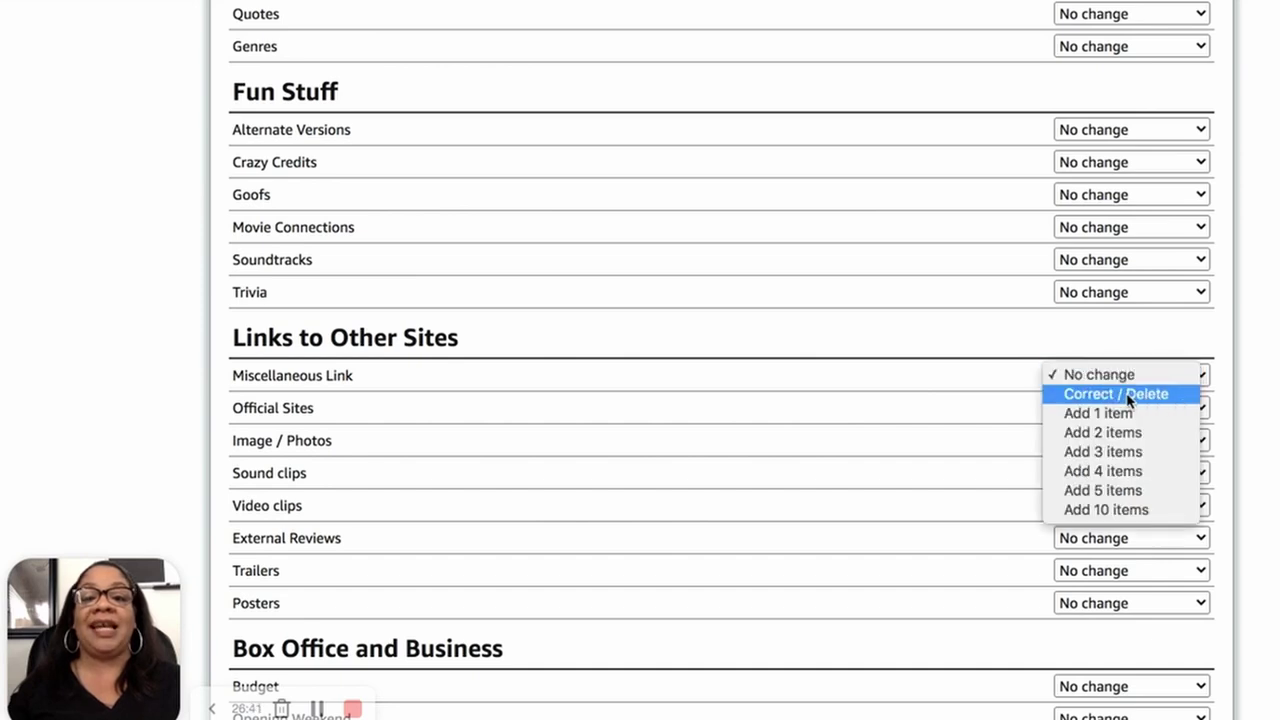
pyautogui.click(1118, 455)
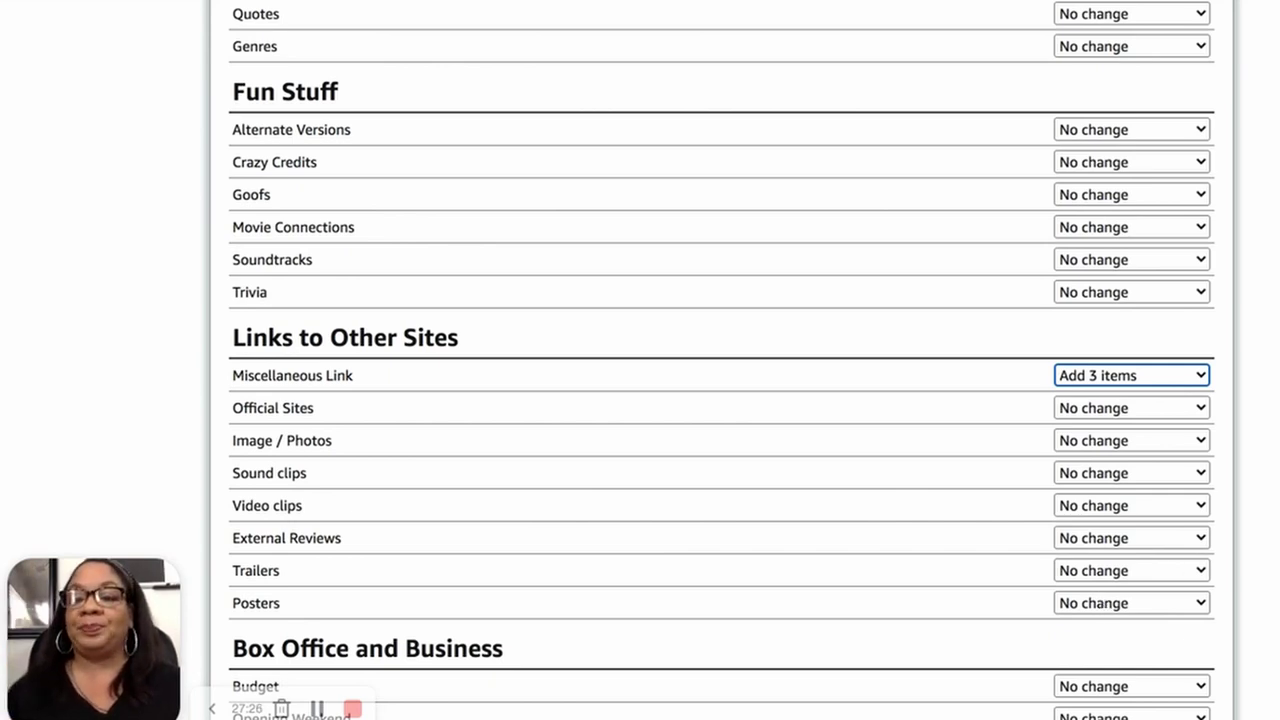
# Set Production / Development Status under Other Data to 'Add item'.
pyautogui.scroll(-1, 722, 360)
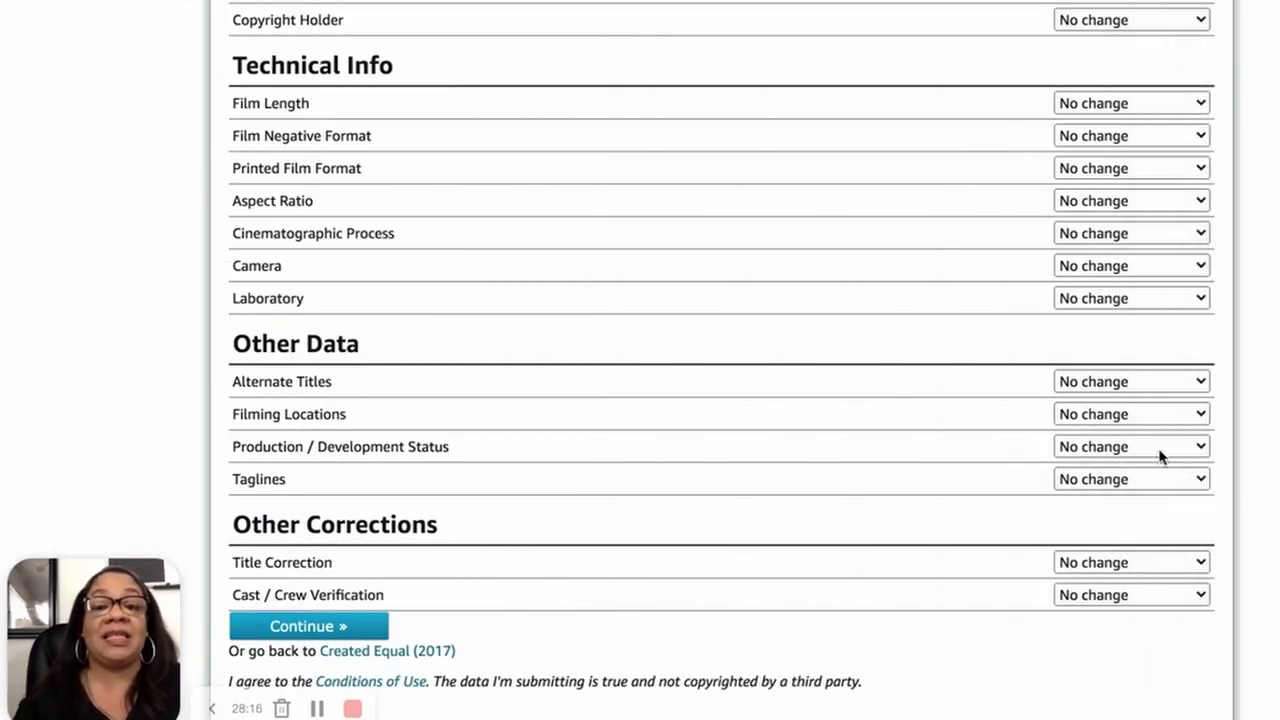
pyautogui.click(1159, 450)
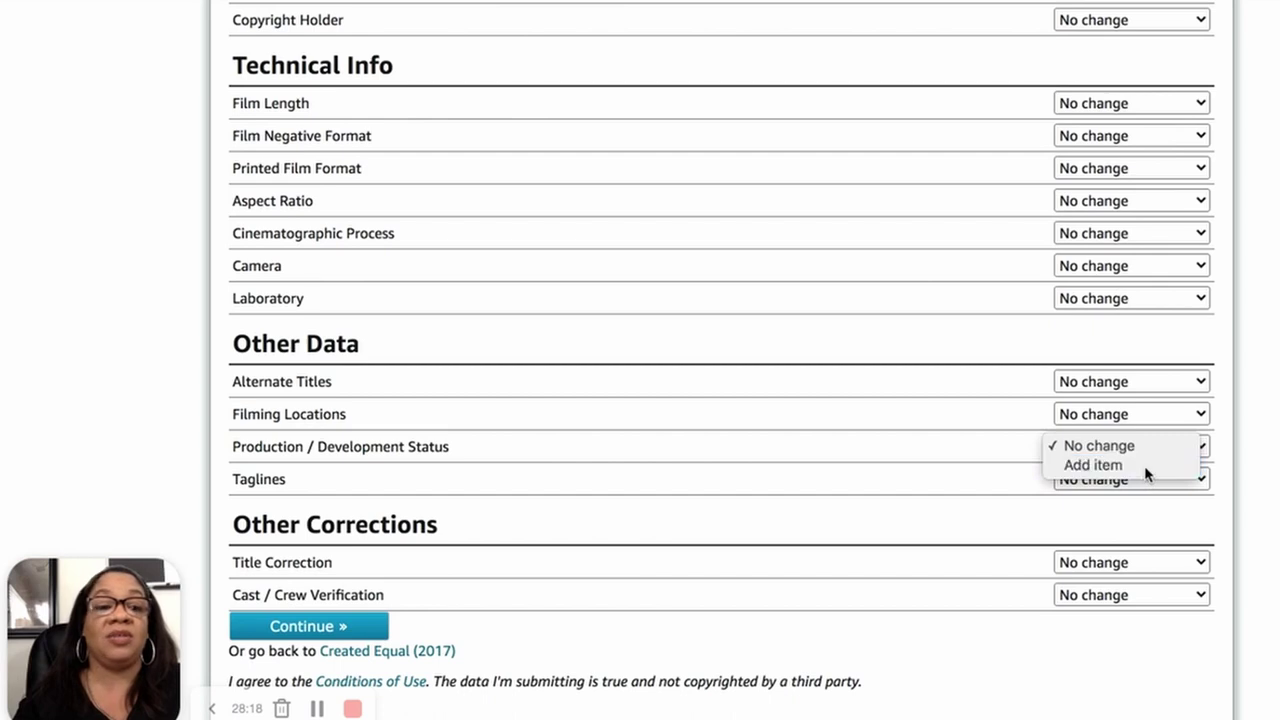
pyautogui.click(1093, 465)
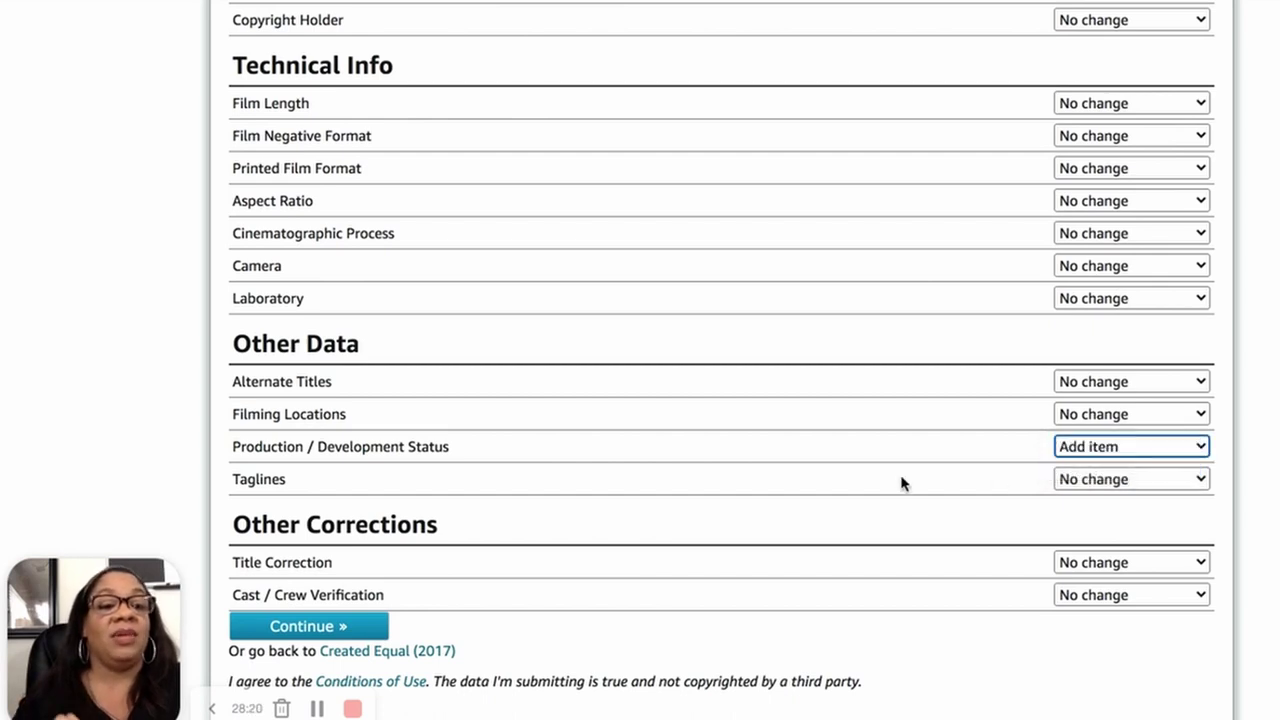